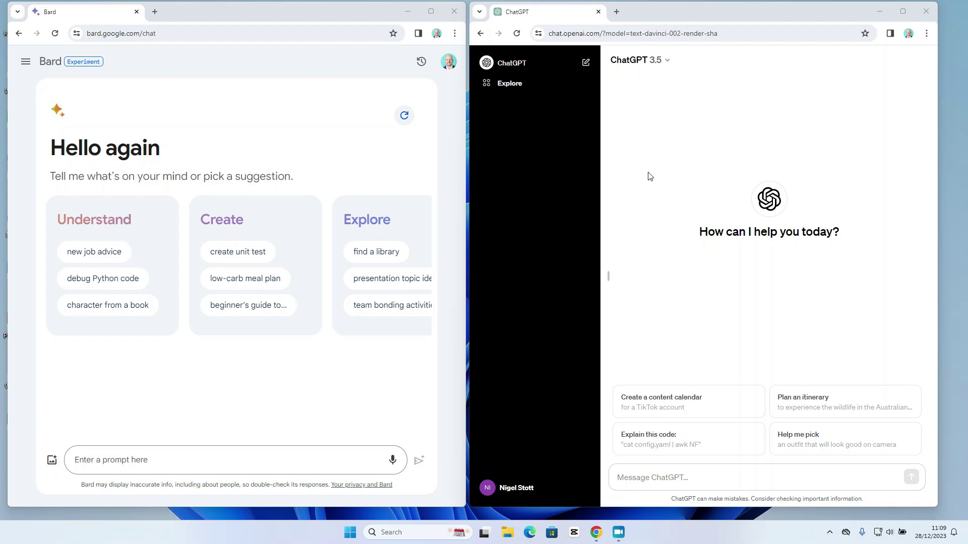
# Keep ChatGPT on GPT-3.5 and write 'do you have access to real time data' in Bard.
pyautogui.click(667, 64)
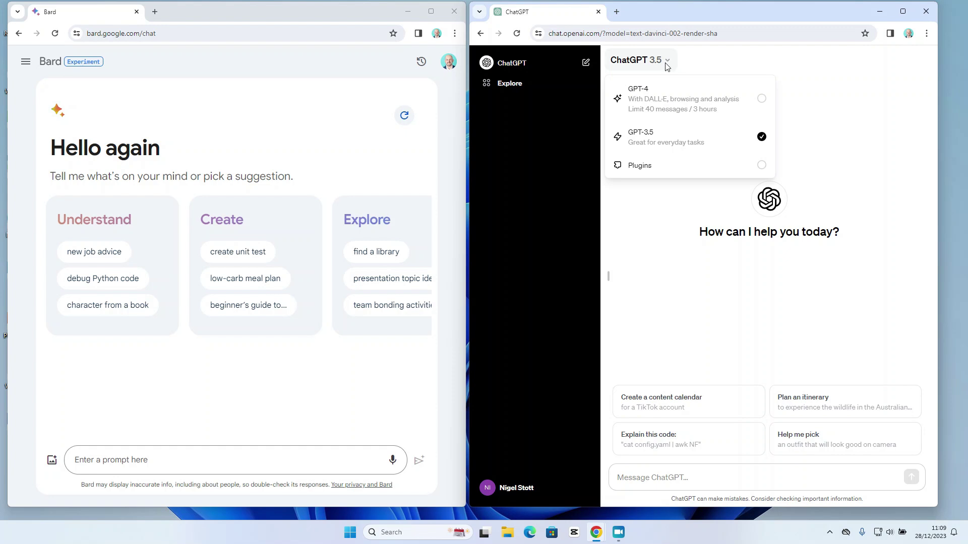
pyautogui.click(656, 61)
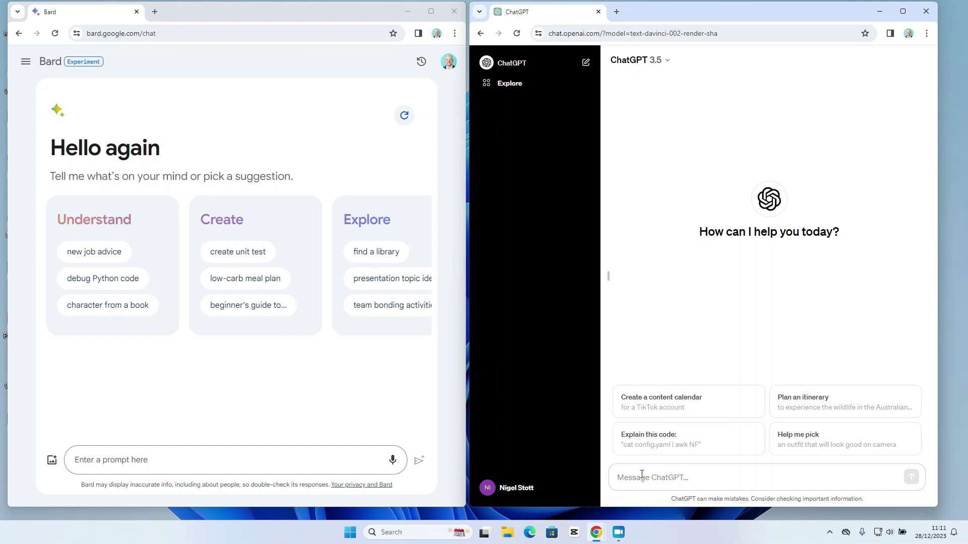
pyautogui.click(144, 463)
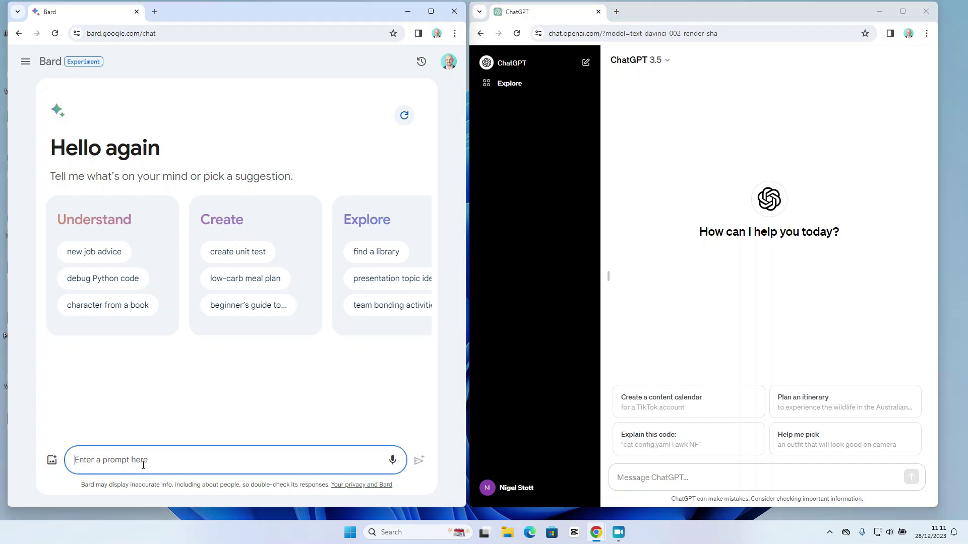
pyautogui.write('do you have access to real time data')
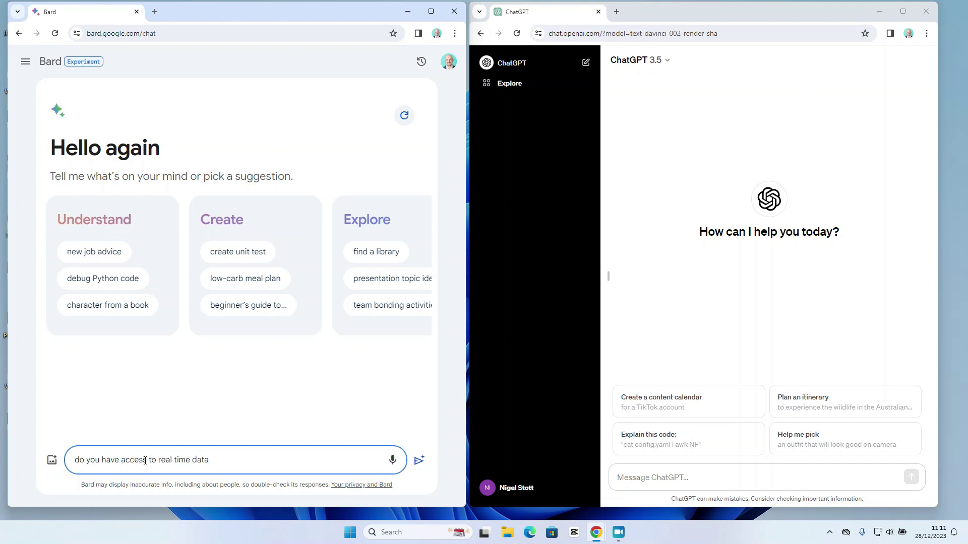
# Copy the question into ChatGPT and send it there, then submit it in Bard.
pyautogui.tripleClick(231, 458)
pyautogui.hotkey('ctrl', 'c')
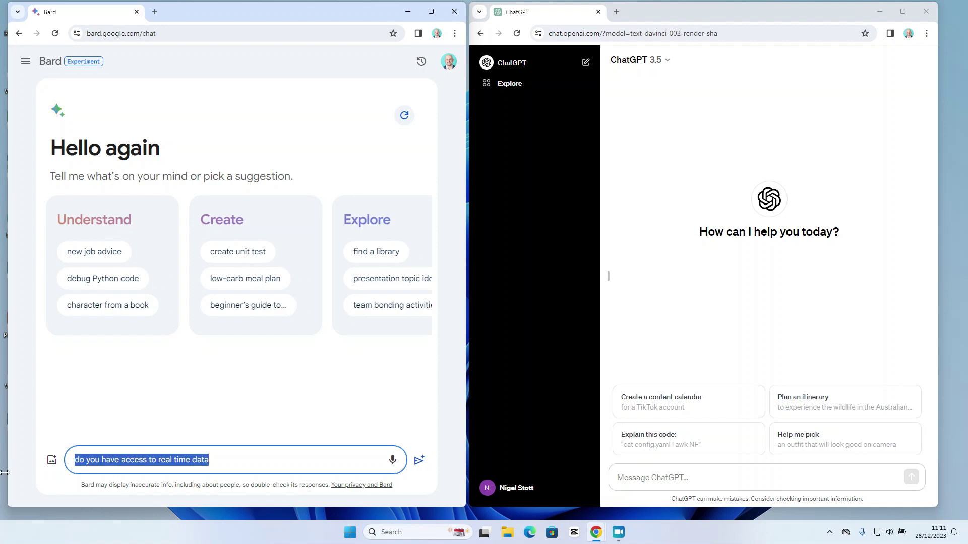
pyautogui.click(659, 478)
pyautogui.hotkey('ctrl', 'v')
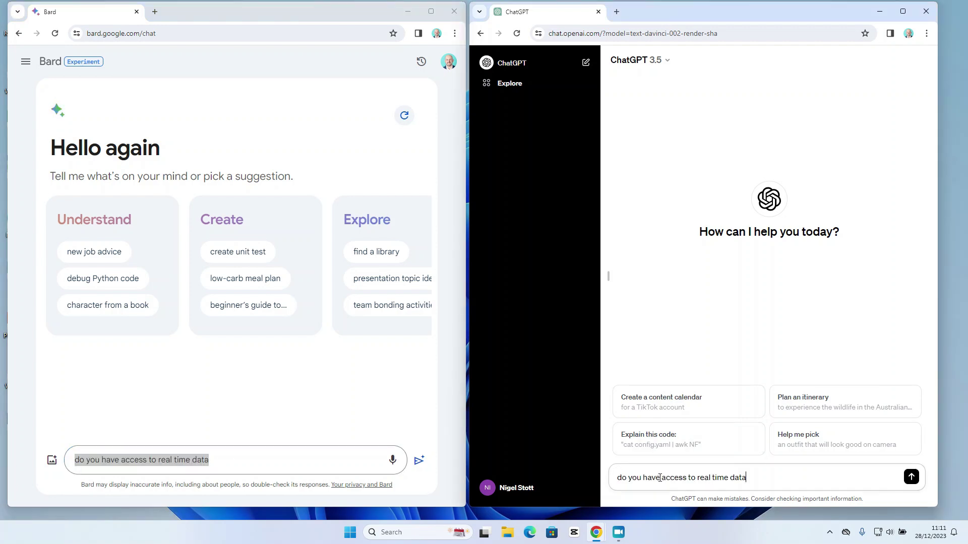
pyautogui.press('Return')
pyautogui.click(418, 471)
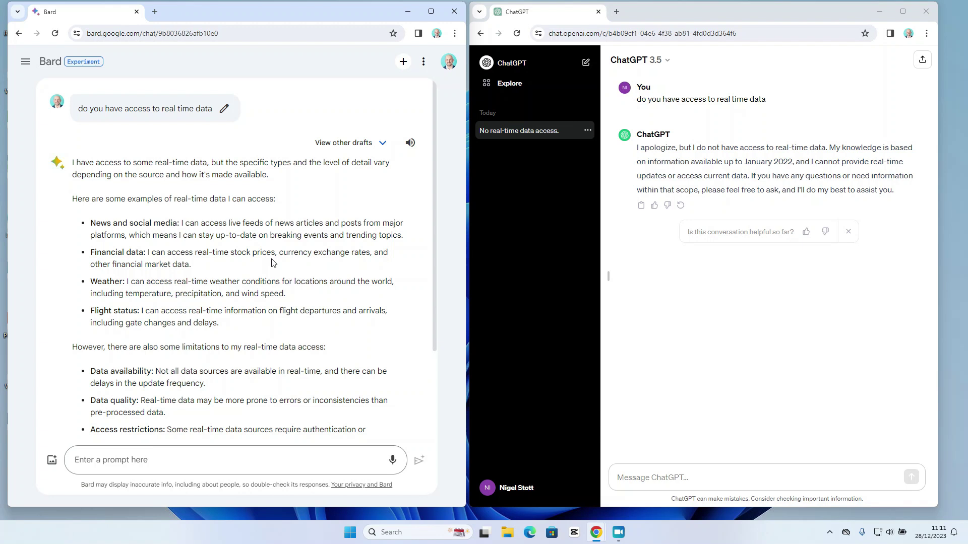
# Compare Bard's Drafts 1, 2 and 3 of the real-time data answer, then regenerate a fresh draft.
pyautogui.click(732, 543)
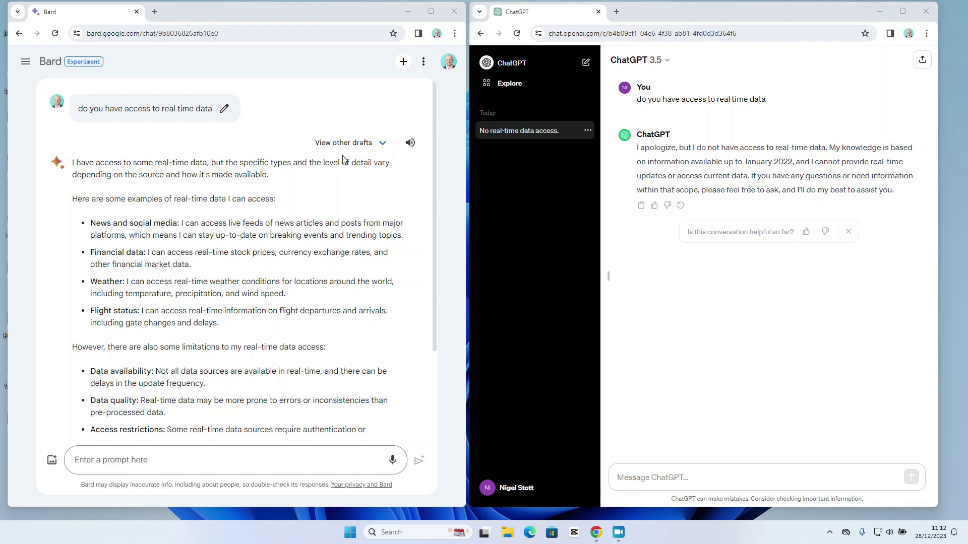
pyautogui.click(369, 144)
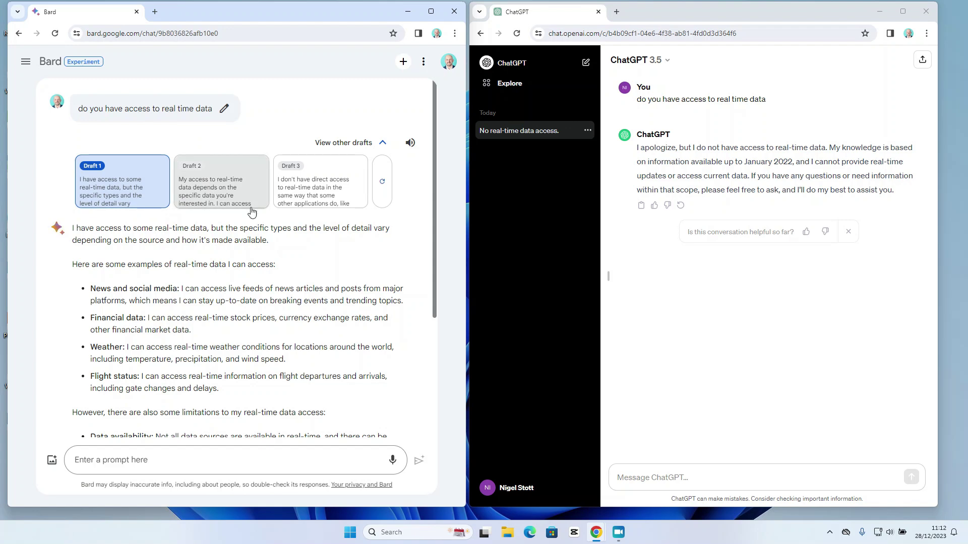
pyautogui.click(205, 202)
pyautogui.click(321, 187)
pyautogui.click(211, 187)
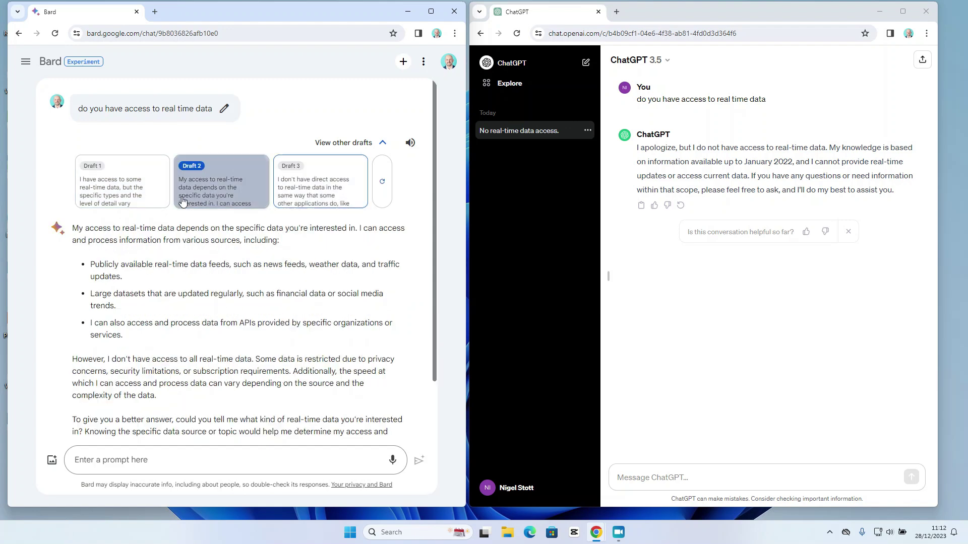
pyautogui.click(126, 187)
pyautogui.click(348, 191)
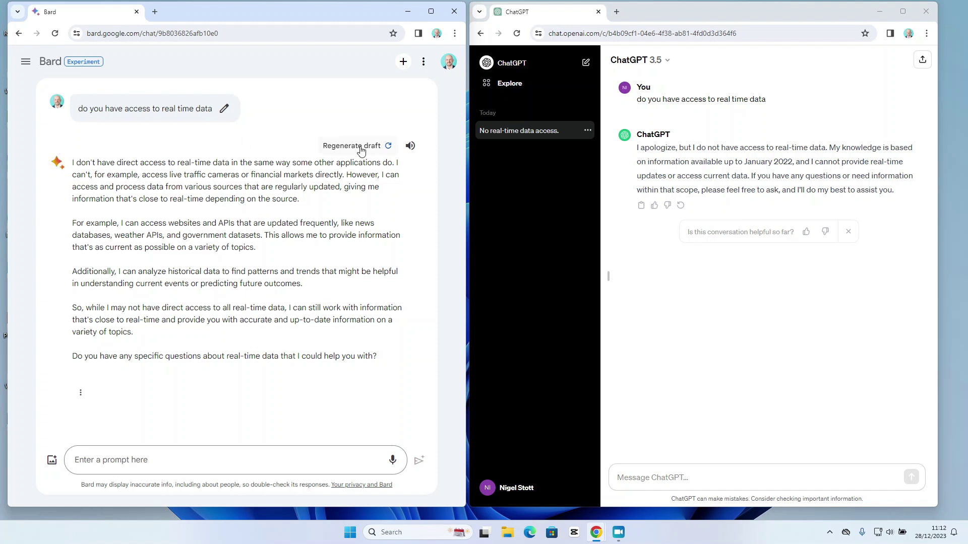
pyautogui.click(388, 147)
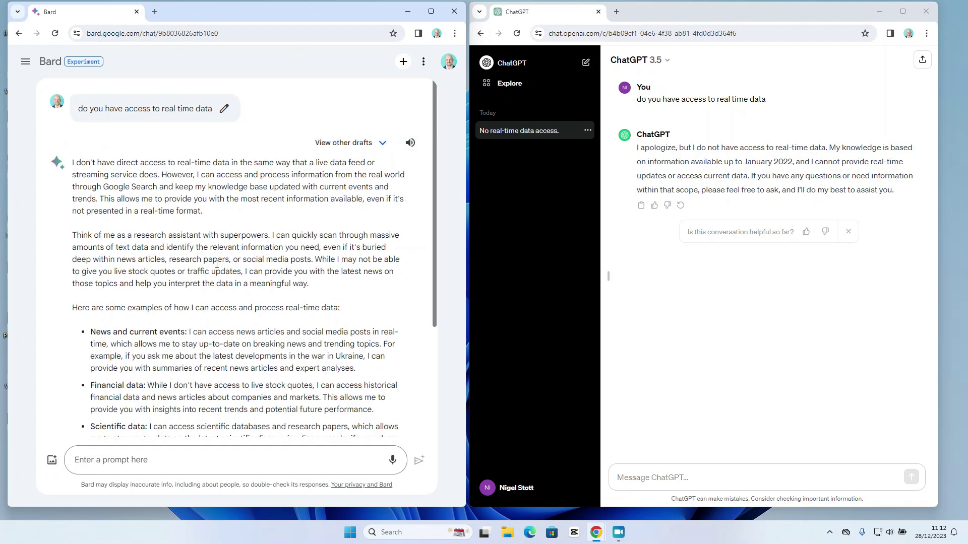
# Scroll to the end of Bard's regenerated answer and show its Modify response options.
pyautogui.scroll(-1, 280, 315)
pyautogui.scroll(-3, 280, 315)
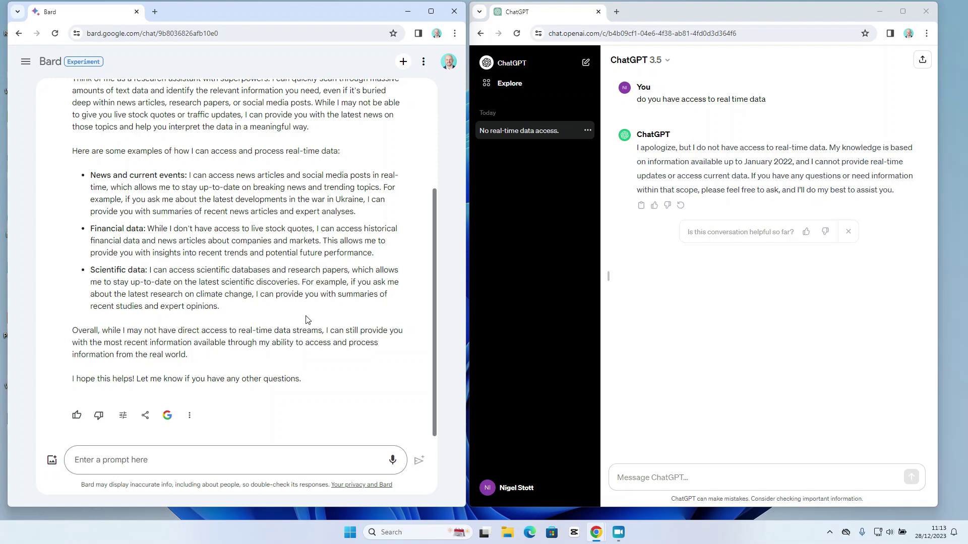
pyautogui.click(122, 415)
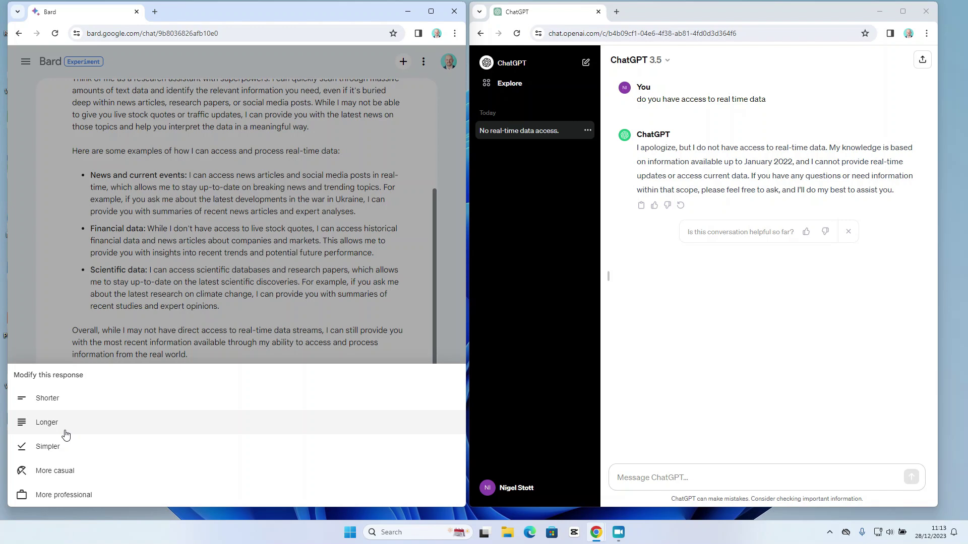
# Preview Bard's public-link sharing without creating a link, leaving the Share and export choices showing.
pyautogui.click(719, 476)
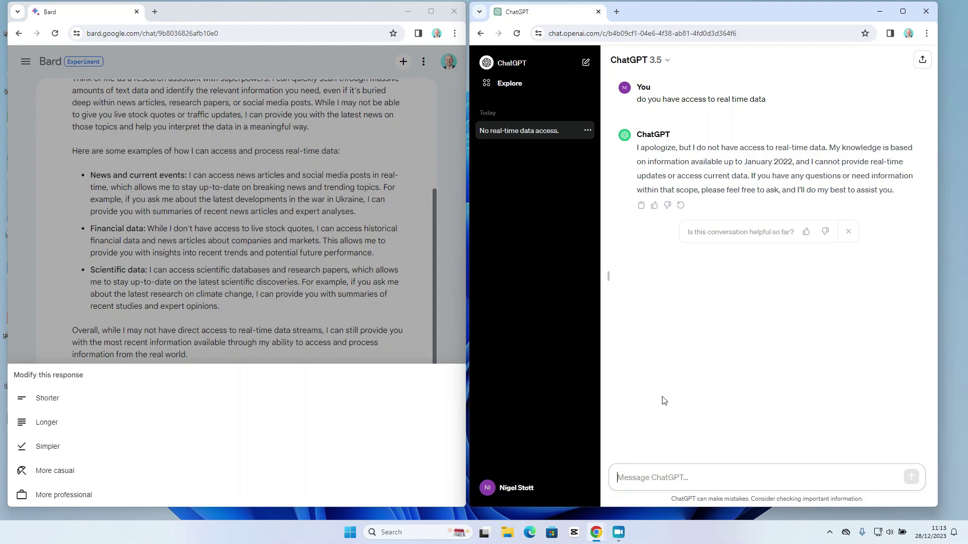
pyautogui.click(283, 355)
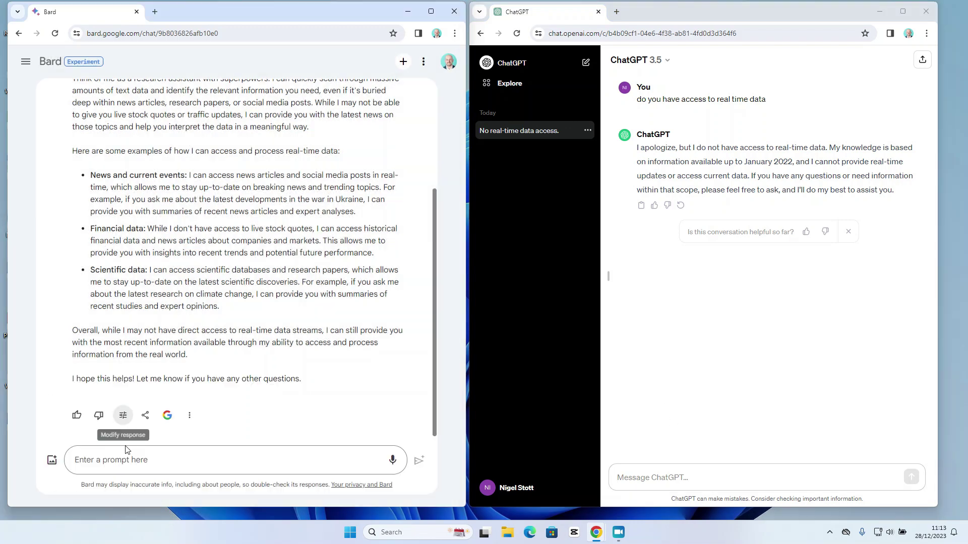
pyautogui.click(146, 416)
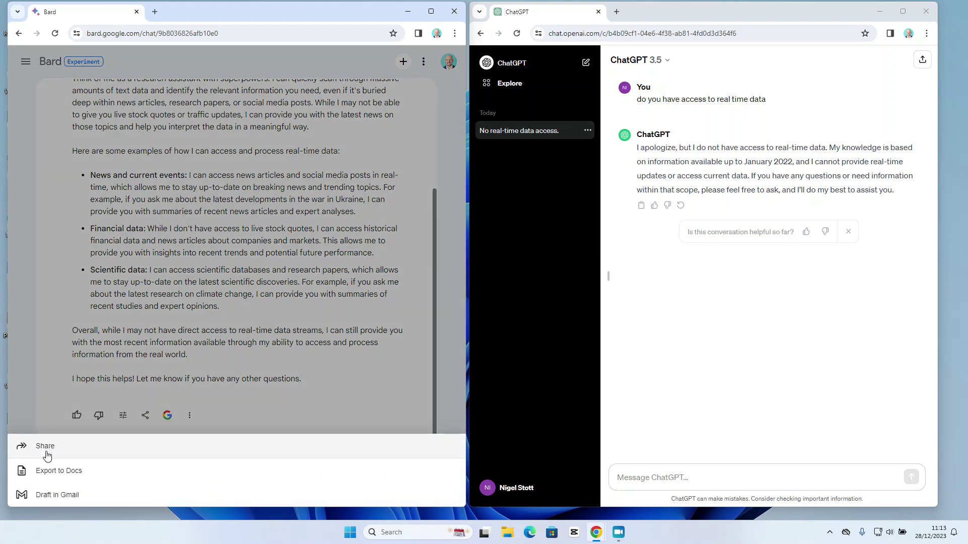
pyautogui.click(63, 450)
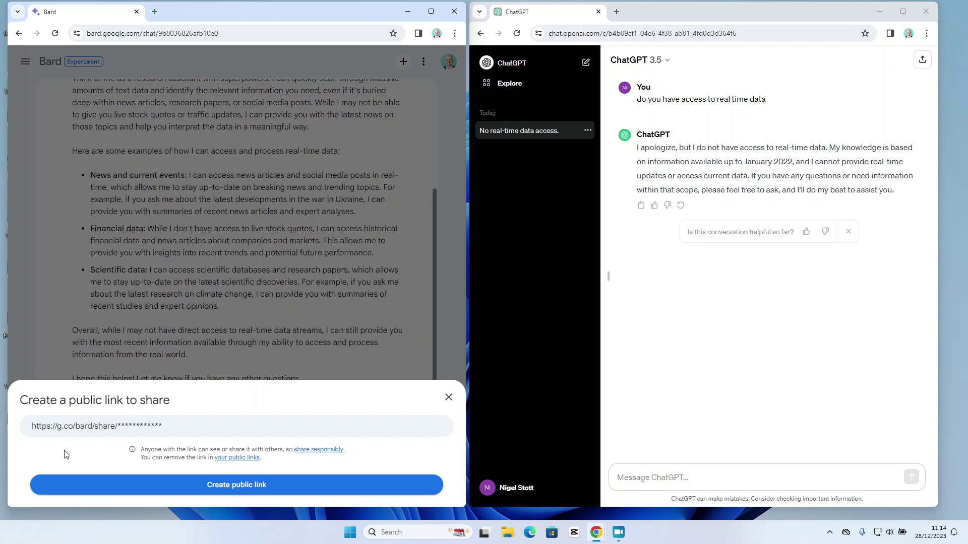
pyautogui.click(448, 397)
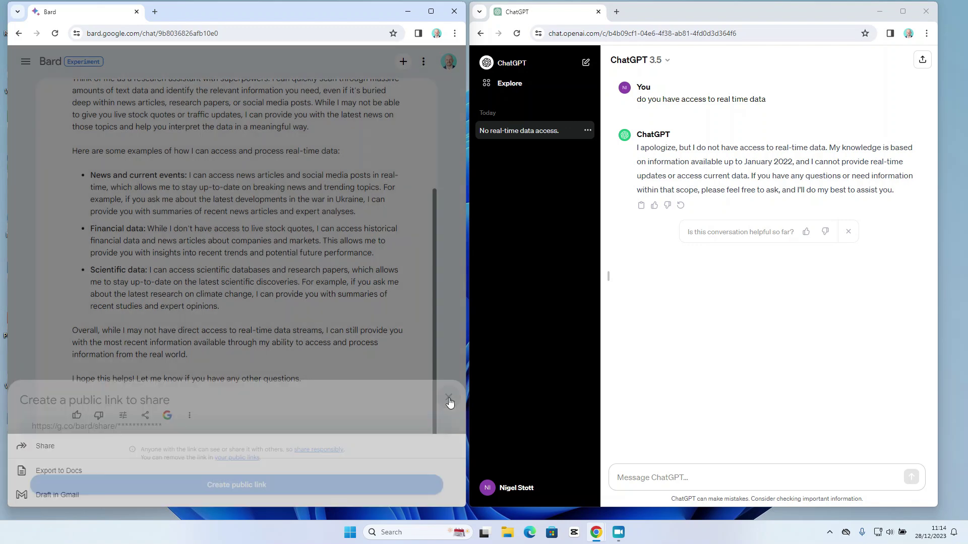
pyautogui.click(146, 417)
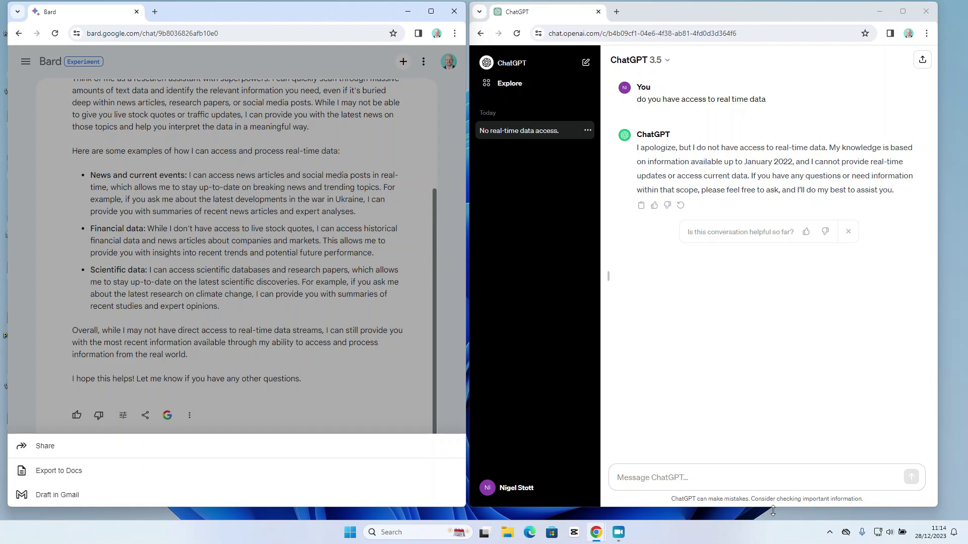
# Preview ChatGPT's share-link dialog without sharing, copy its real-time data answer, and close Bard's share options.
pyautogui.click(923, 60)
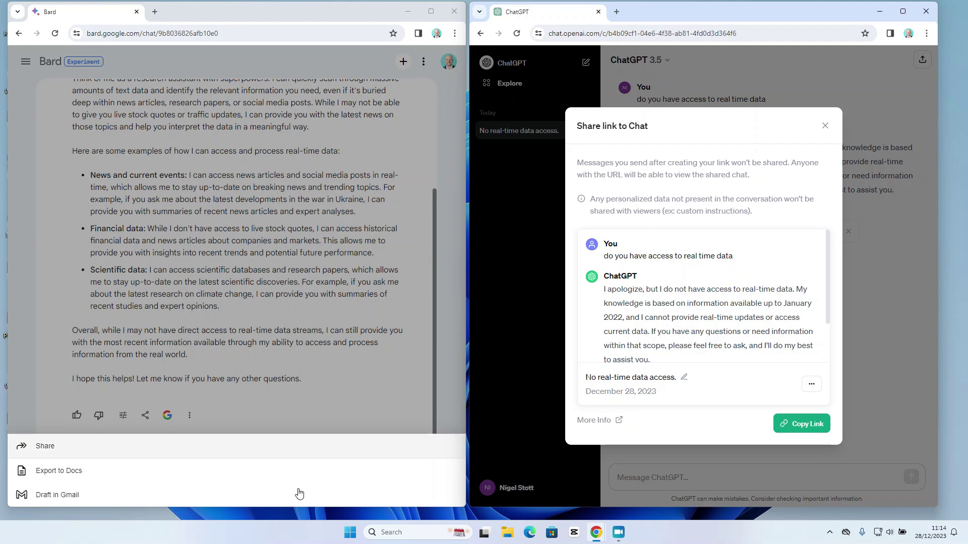
pyautogui.click(825, 126)
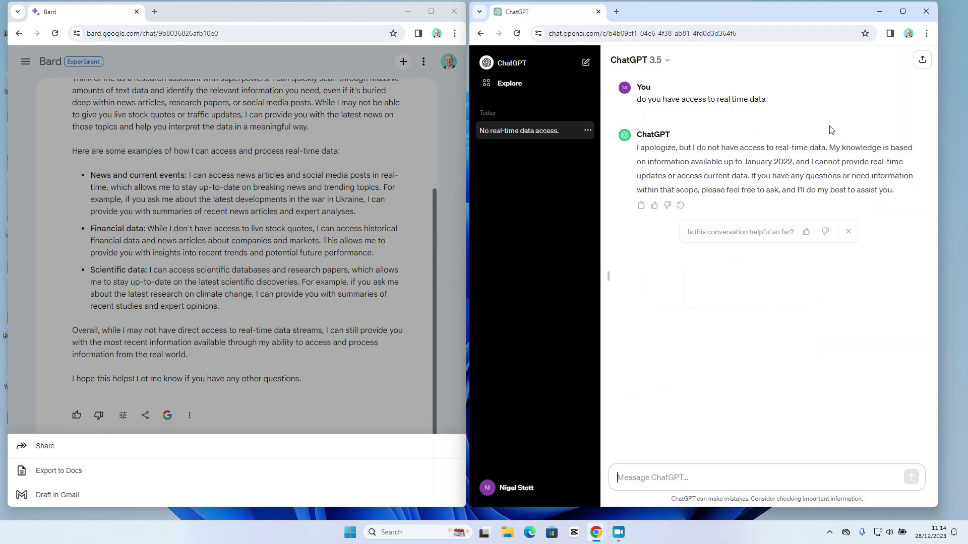
pyautogui.click(641, 207)
pyautogui.click(304, 408)
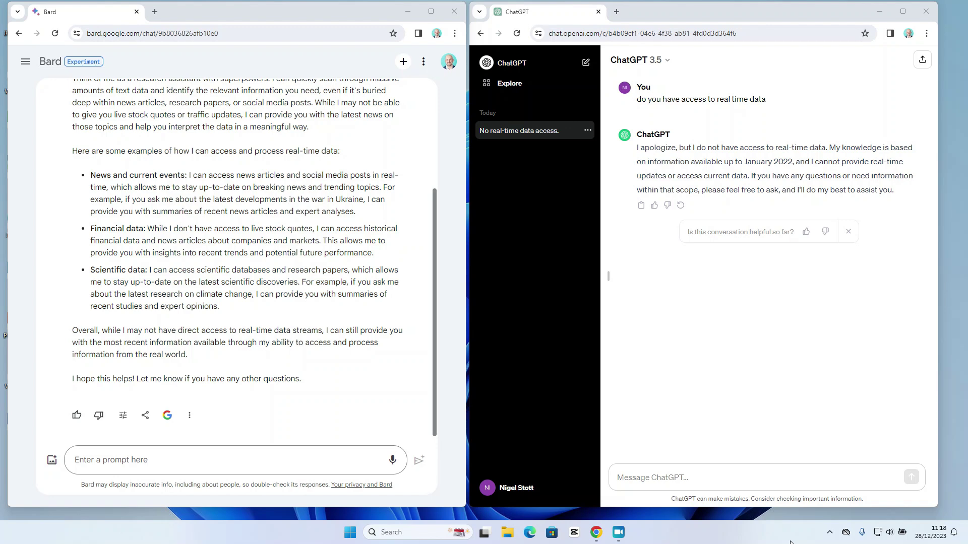
# Write 'I am on a keto diet can you provide a breakfast recommendation' in Bard, correcting 'brekfast'.
pyautogui.click(171, 463)
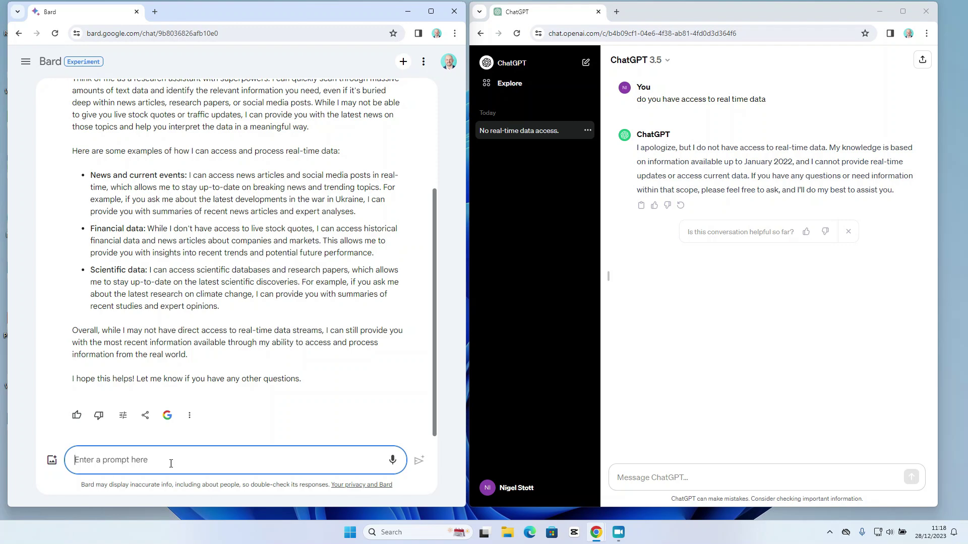
pyautogui.write('I am on')
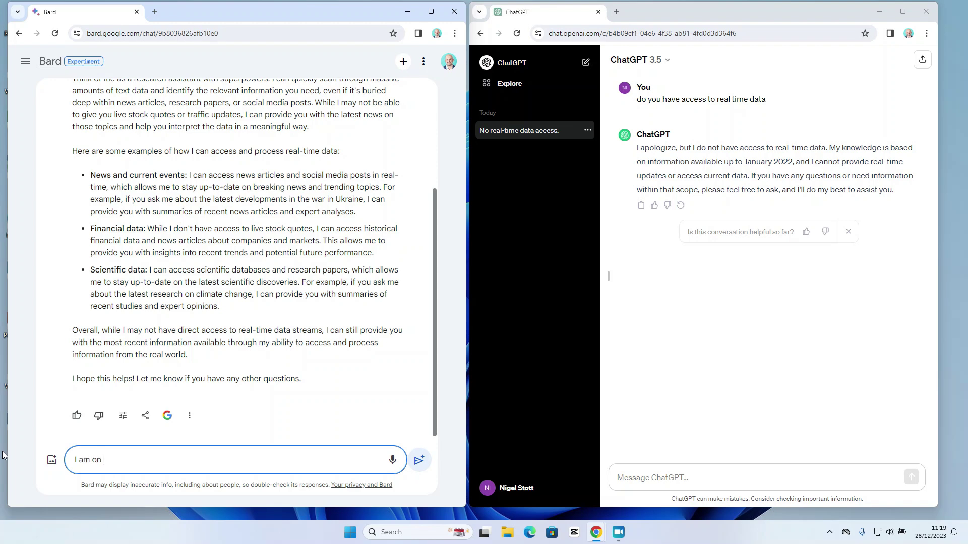
pyautogui.write(' a keto diet can you provide a brekfast reco')
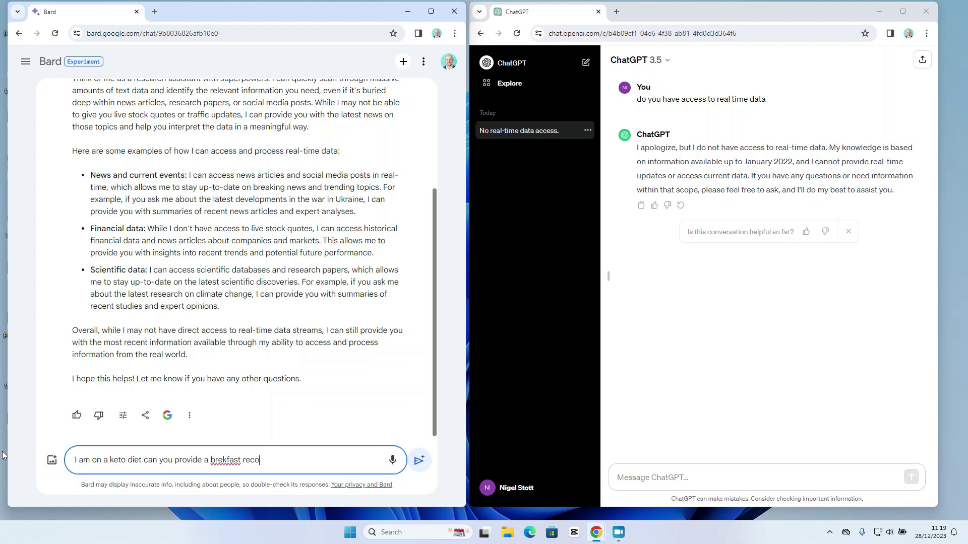
pyautogui.write('mmendation?')
pyautogui.rightClick(222, 460)
pyautogui.click(244, 274)
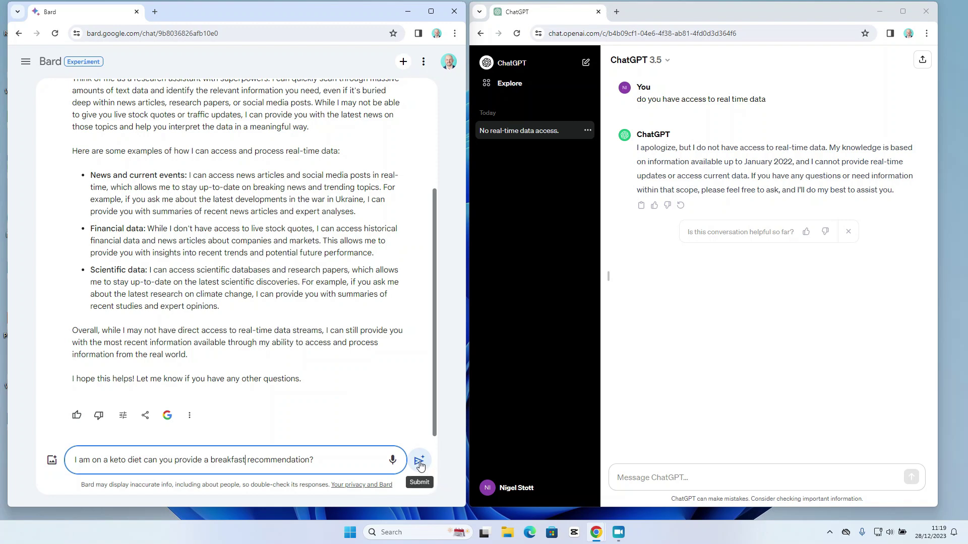
# Send the keto breakfast question to Bard and paste it into ChatGPT's message box.
pyautogui.moveTo(376, 459); pyautogui.dragTo(17, 446)
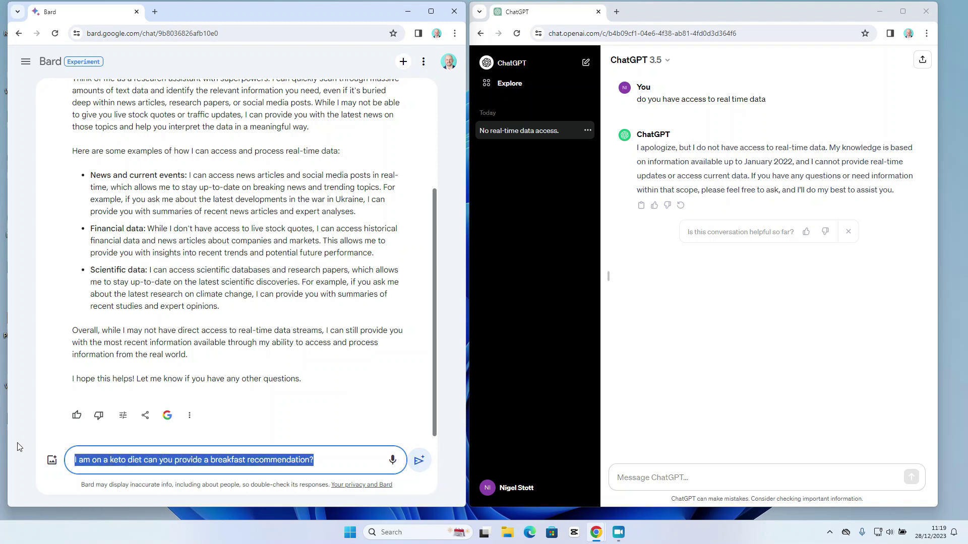
pyautogui.click(422, 461)
pyautogui.click(639, 477)
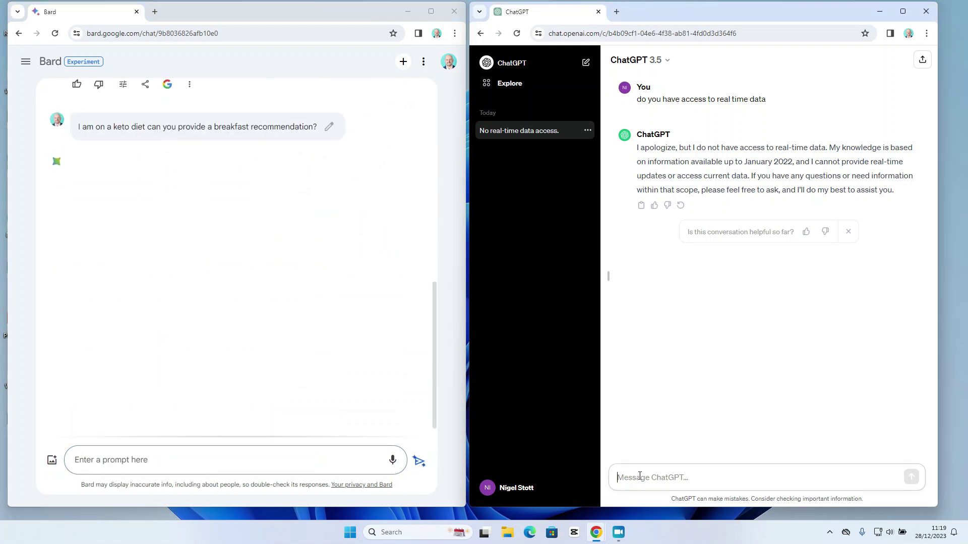
pyautogui.hotkey('ctrl', 'v')
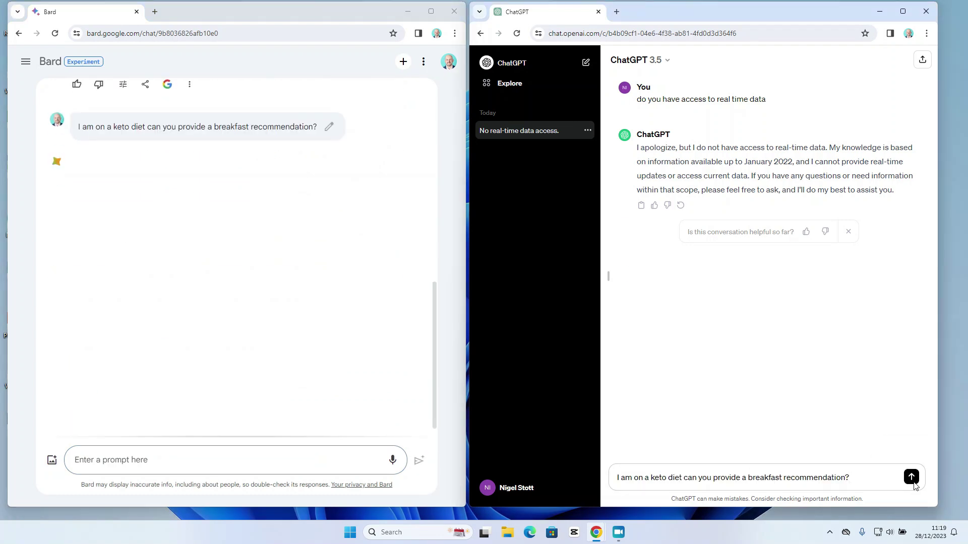
pyautogui.click(911, 477)
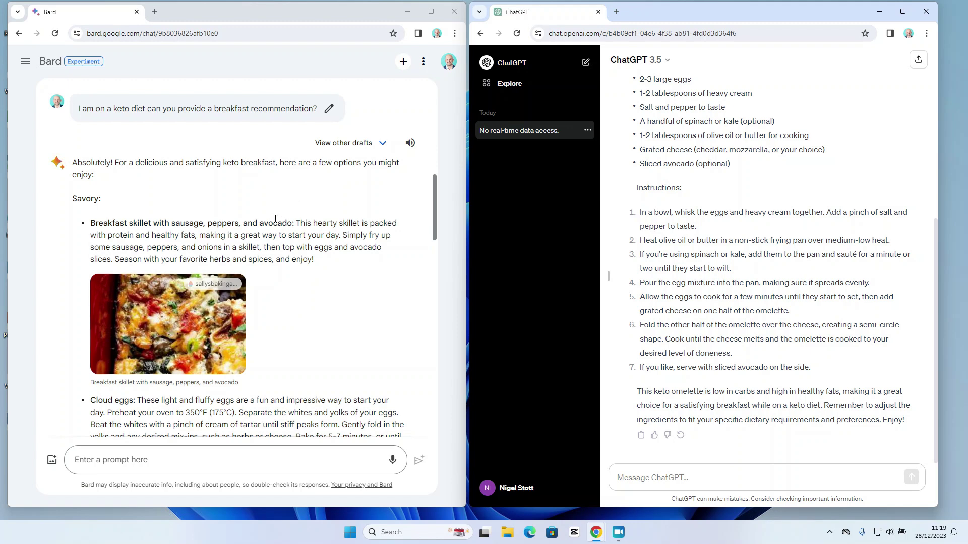
pyautogui.scroll(-3, 278, 220)
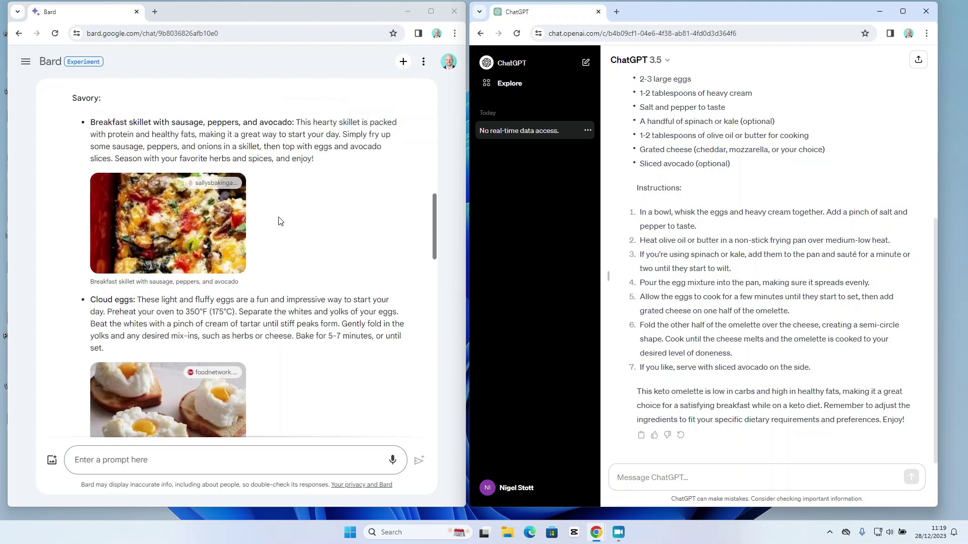
pyautogui.scroll(-1, 280, 221)
pyautogui.scroll(-10, 280, 220)
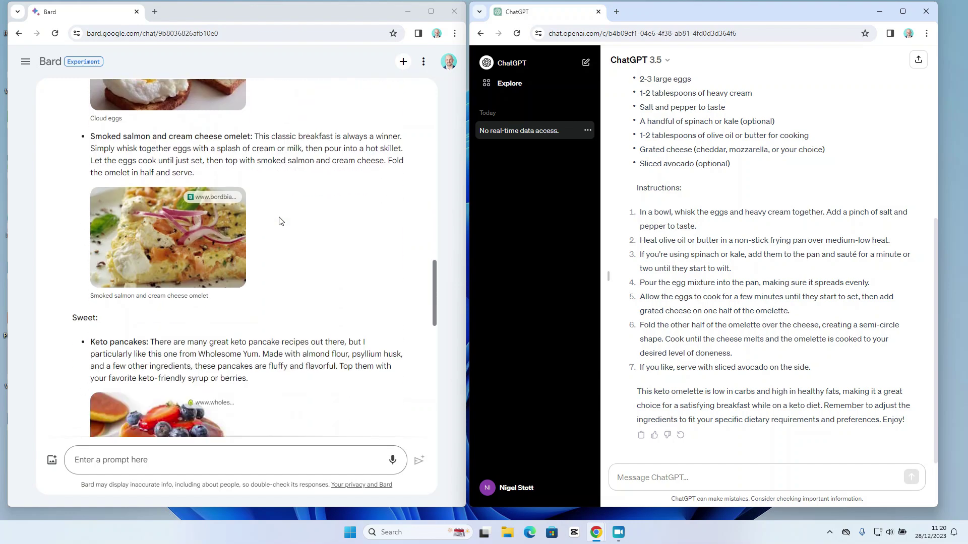
pyautogui.scroll(-6, 280, 221)
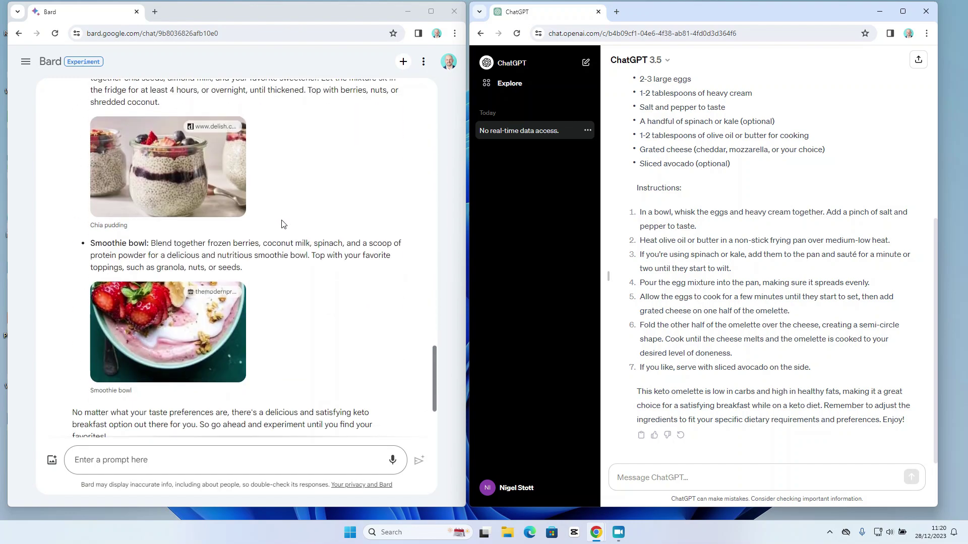
pyautogui.scroll(-2, 282, 223)
pyautogui.scroll(20, 283, 225)
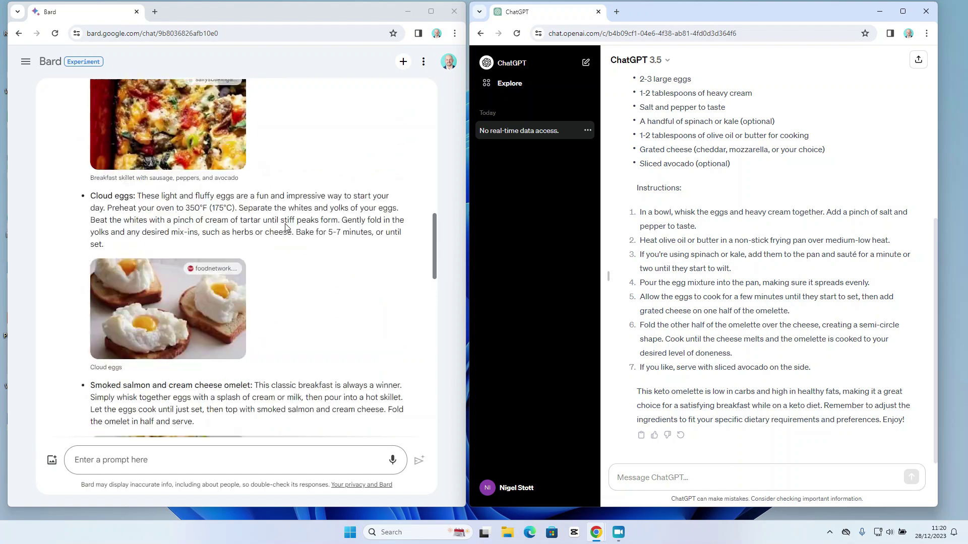
pyautogui.scroll(2, 285, 227)
pyautogui.scroll(-3, 285, 227)
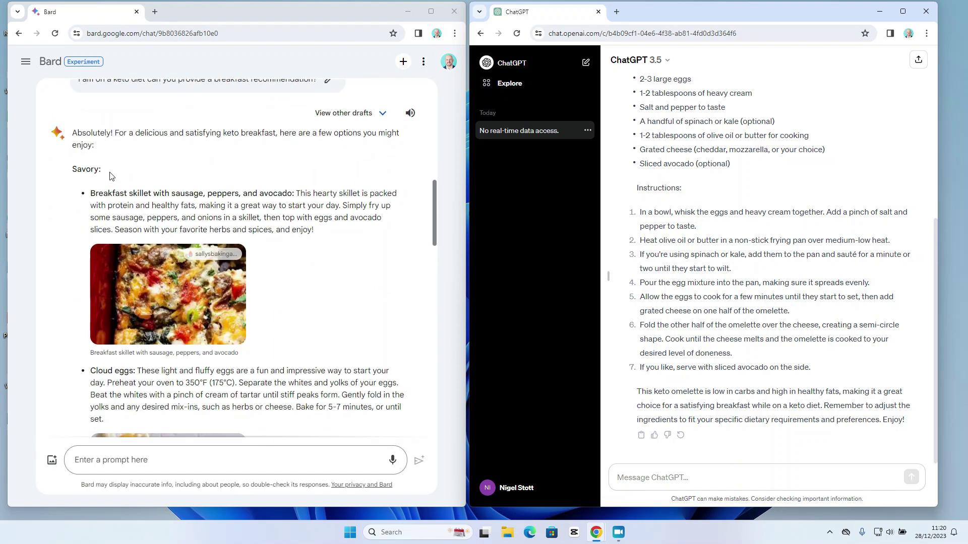
pyautogui.scroll(-8, 179, 194)
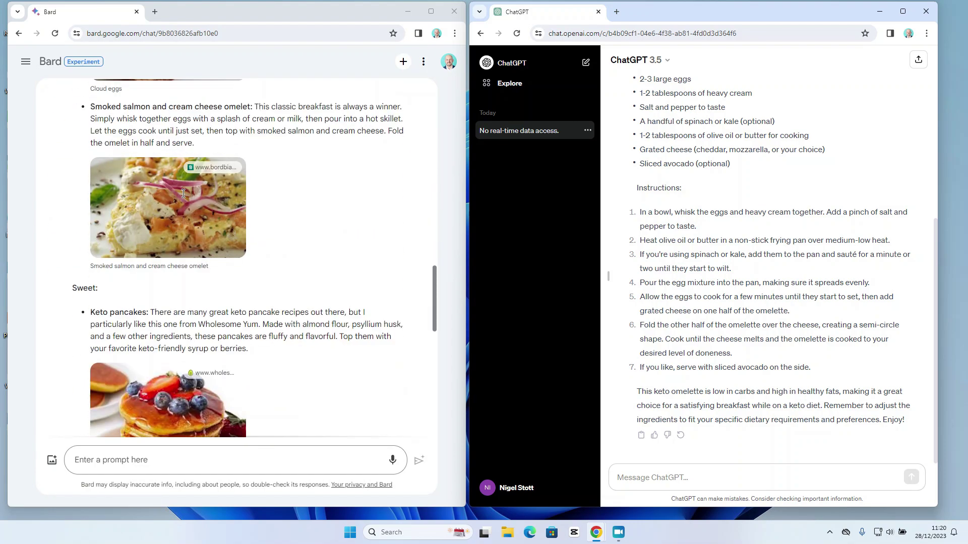
pyautogui.scroll(-6, 183, 193)
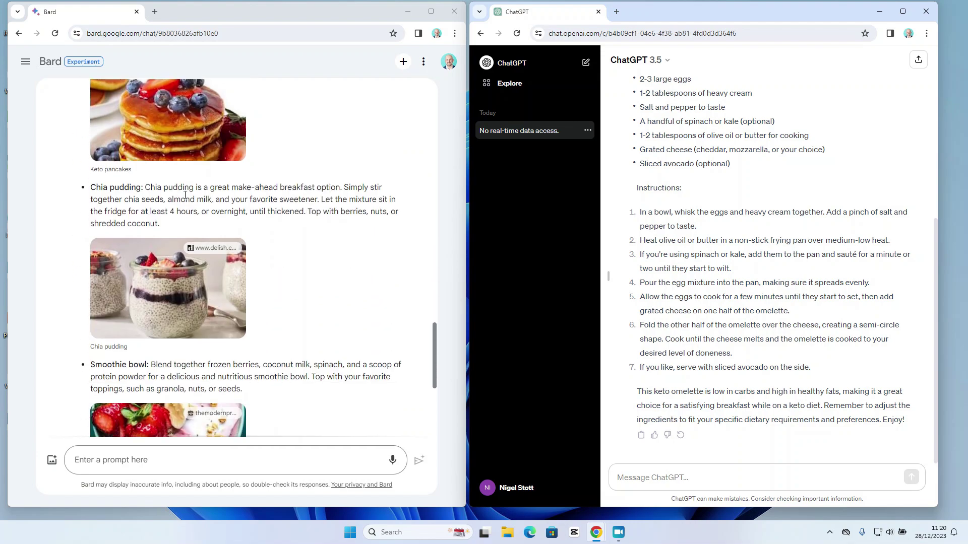
pyautogui.scroll(15, 271, 250)
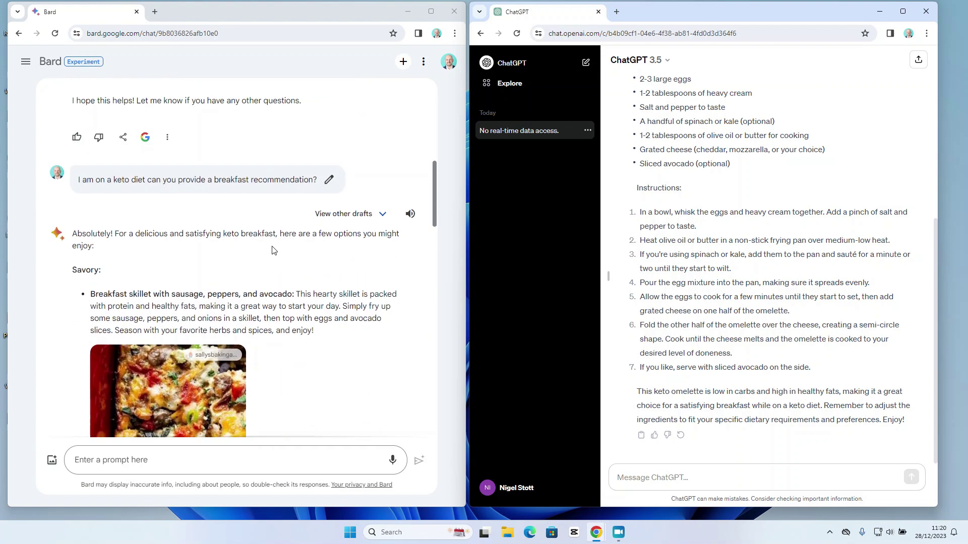
pyautogui.scroll(-2, 272, 250)
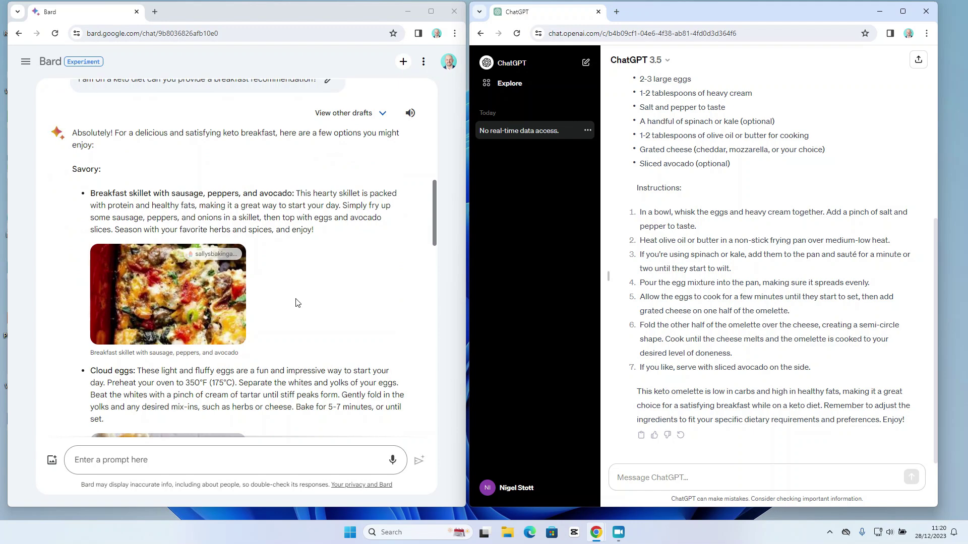
pyautogui.scroll(-2, 313, 295)
pyautogui.scroll(-4, 331, 287)
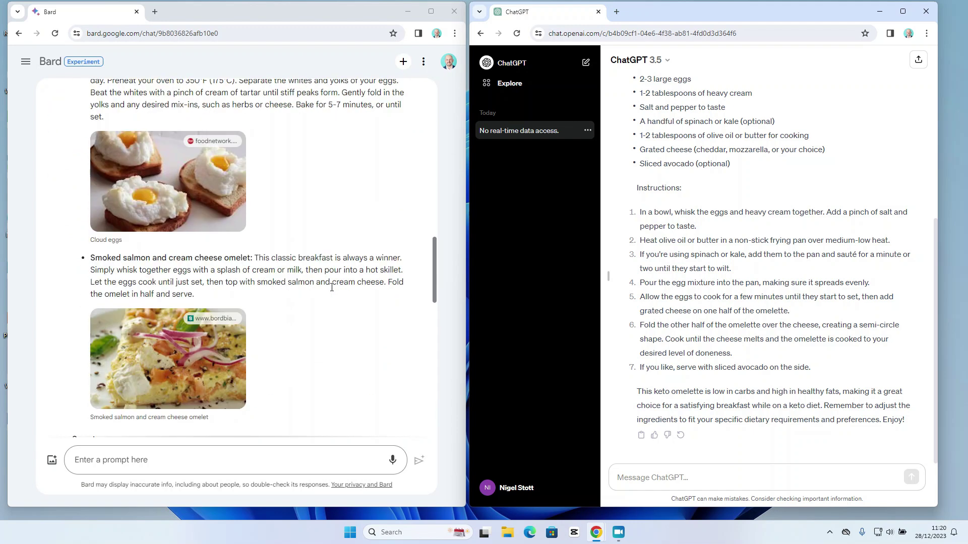
pyautogui.scroll(-2, 332, 287)
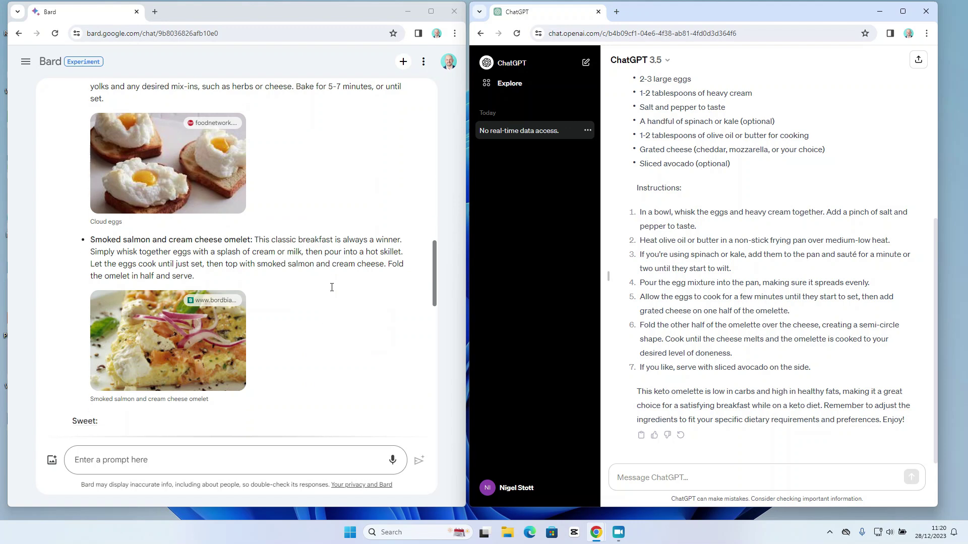
pyautogui.scroll(9, 331, 287)
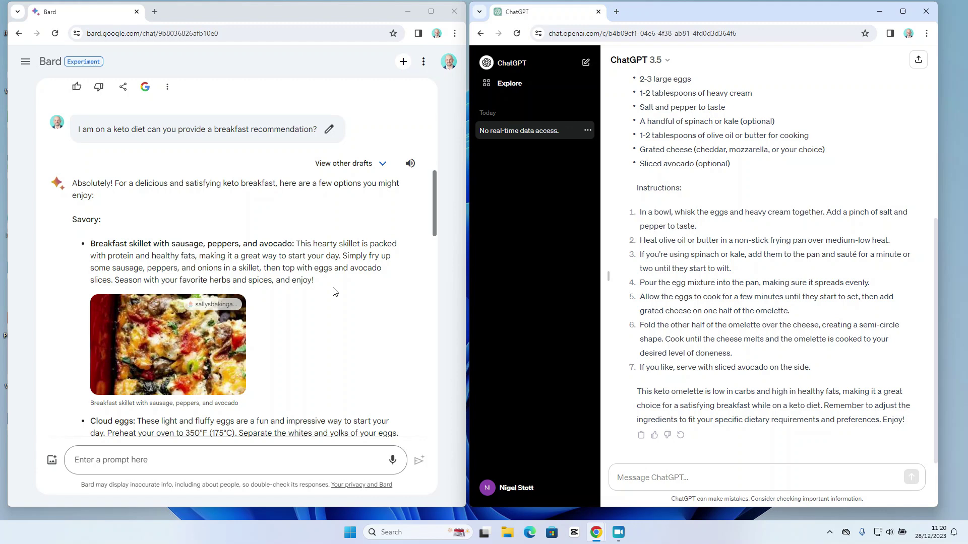
pyautogui.scroll(-1, 244, 266)
pyautogui.scroll(-2, 244, 266)
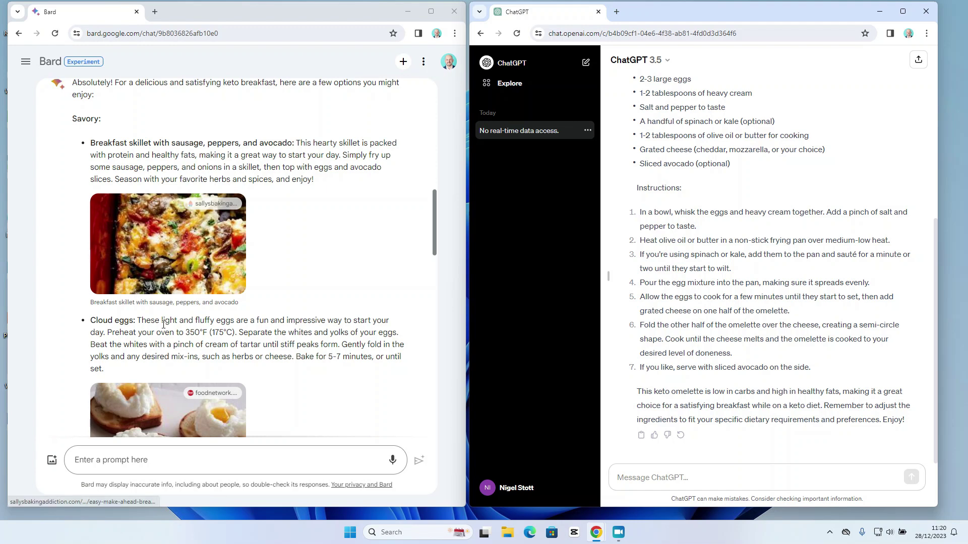
pyautogui.scroll(-1, 270, 315)
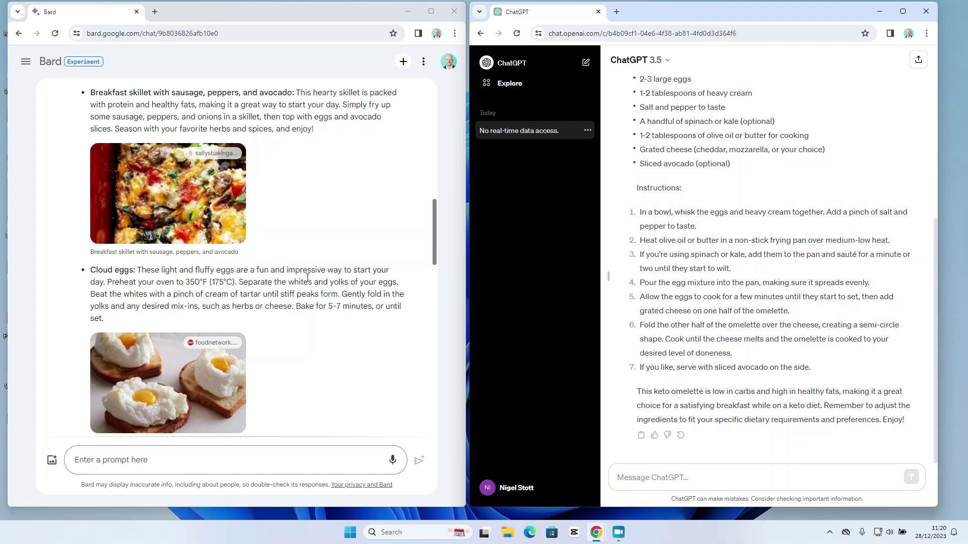
pyautogui.scroll(-3, 308, 278)
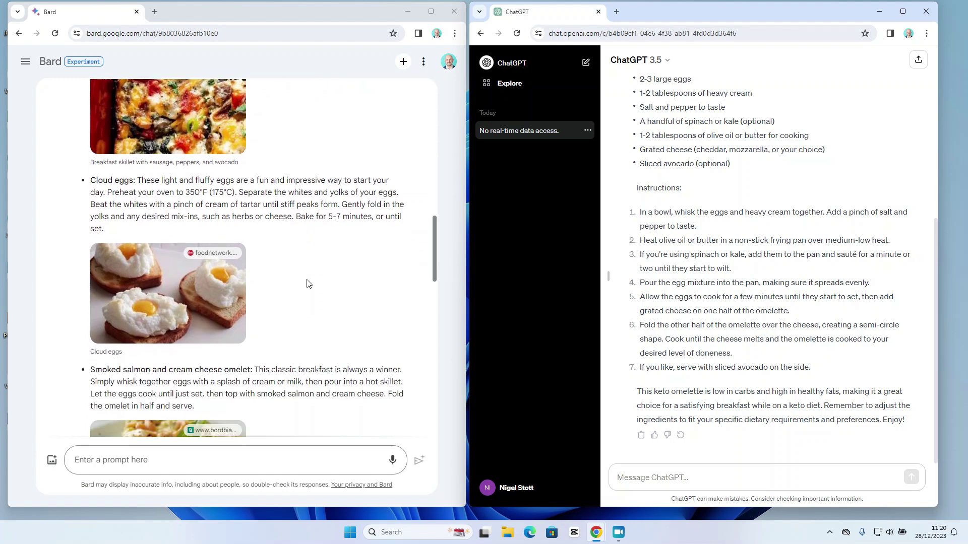
pyautogui.scroll(-2, 308, 284)
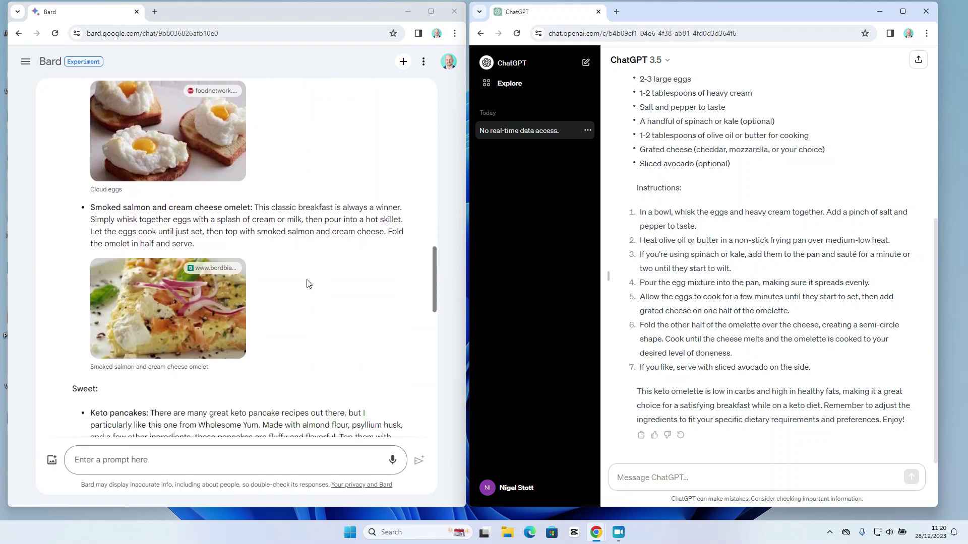
pyautogui.scroll(-1, 309, 284)
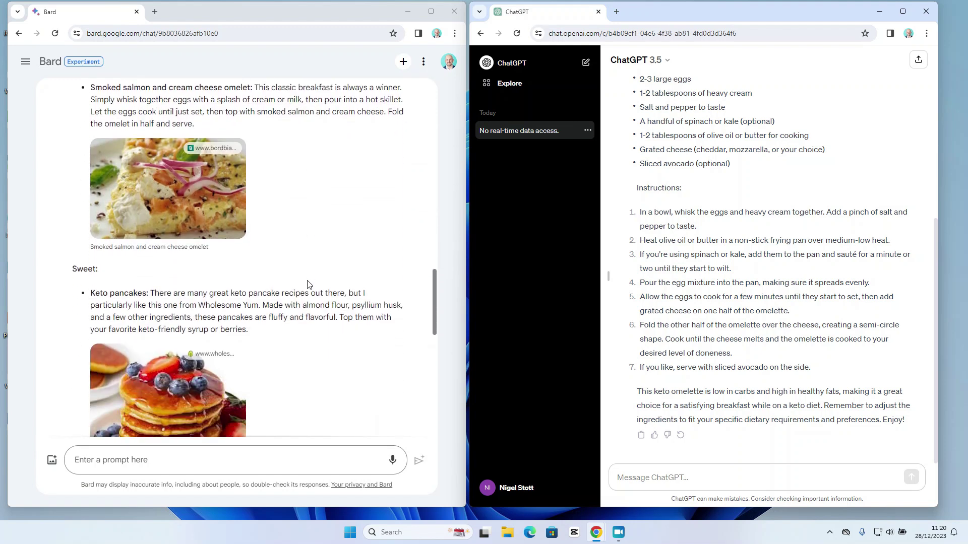
pyautogui.scroll(-6, 309, 285)
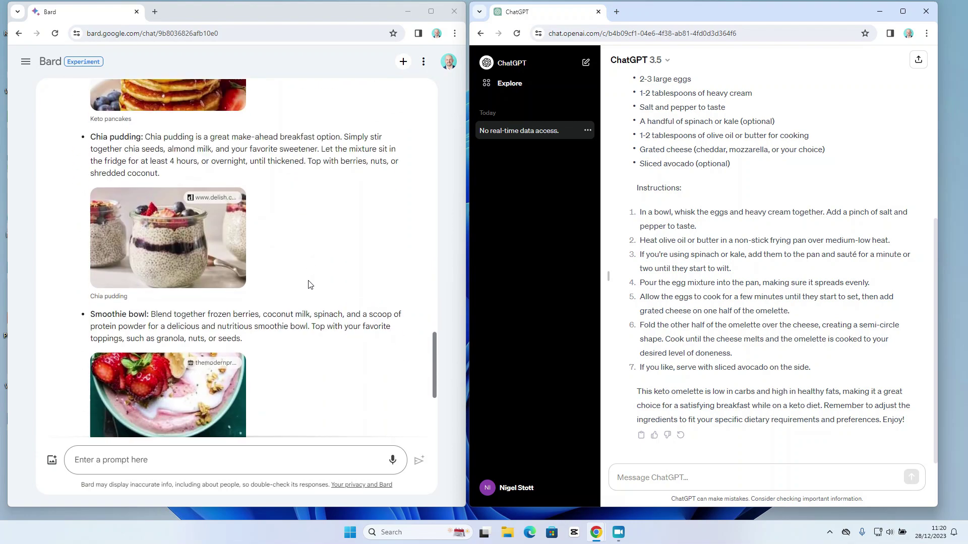
pyautogui.scroll(10, 309, 285)
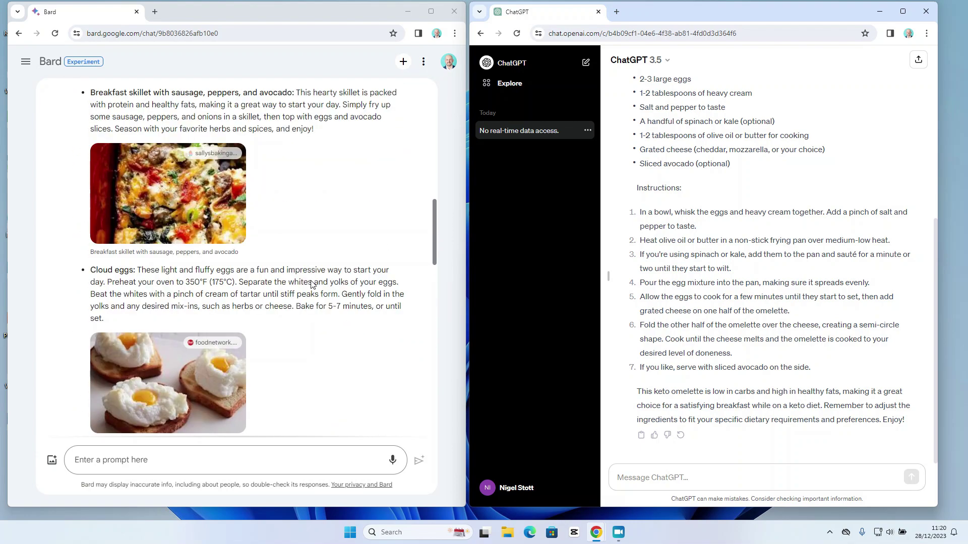
pyautogui.scroll(3, 311, 285)
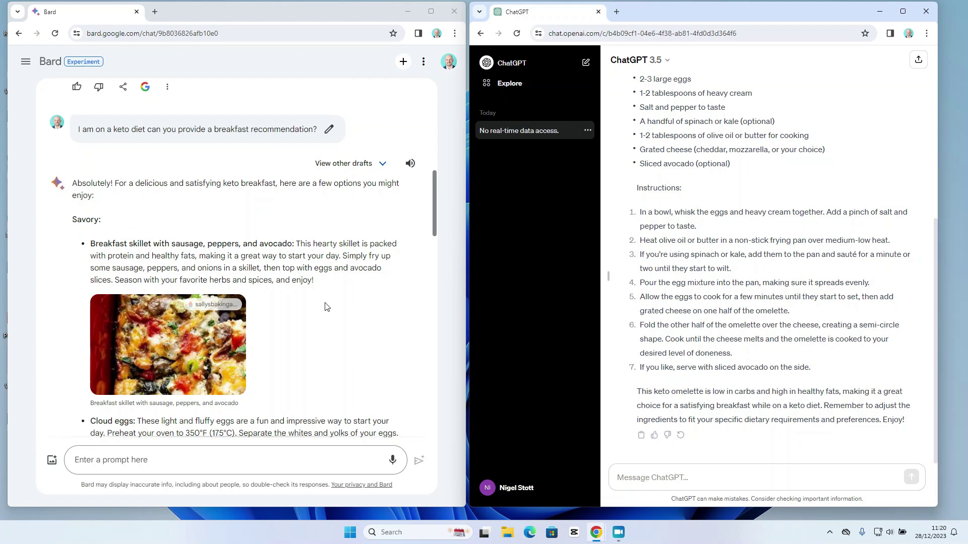
pyautogui.scroll(-2, 329, 308)
pyautogui.scroll(2, 352, 309)
# Scroll through Bard's keto breakfast answer down to its end.
pyautogui.scroll(1, 724, 330)
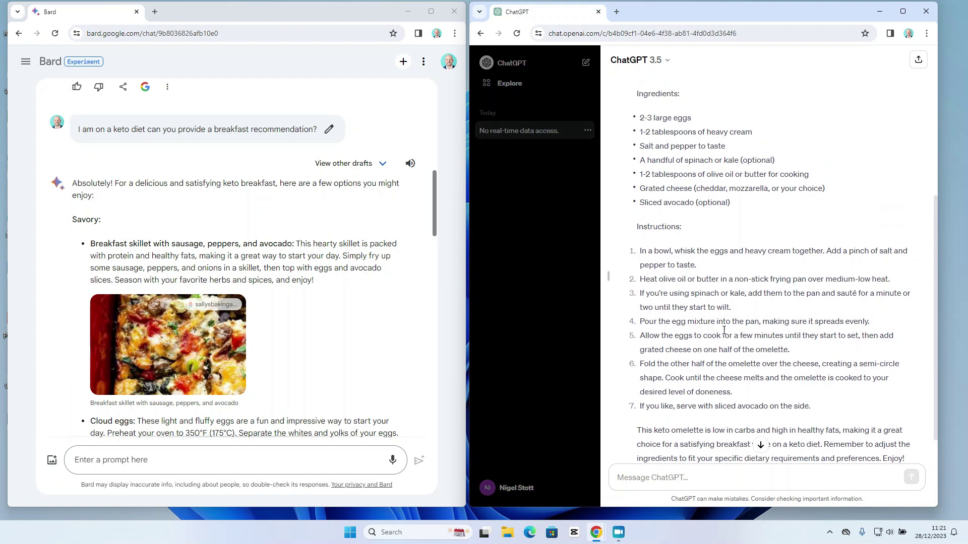
pyautogui.scroll(2, 724, 330)
pyautogui.scroll(-7, 374, 346)
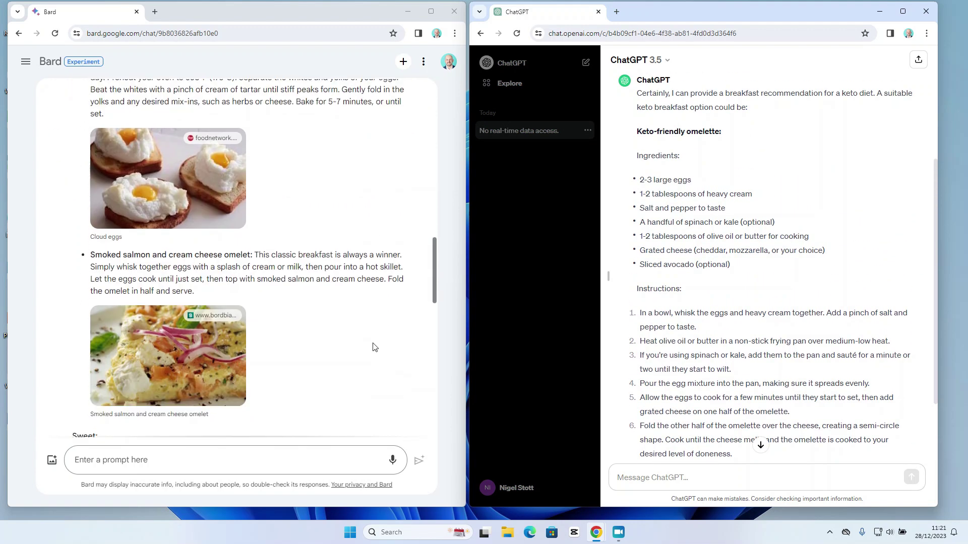
pyautogui.scroll(-6, 374, 347)
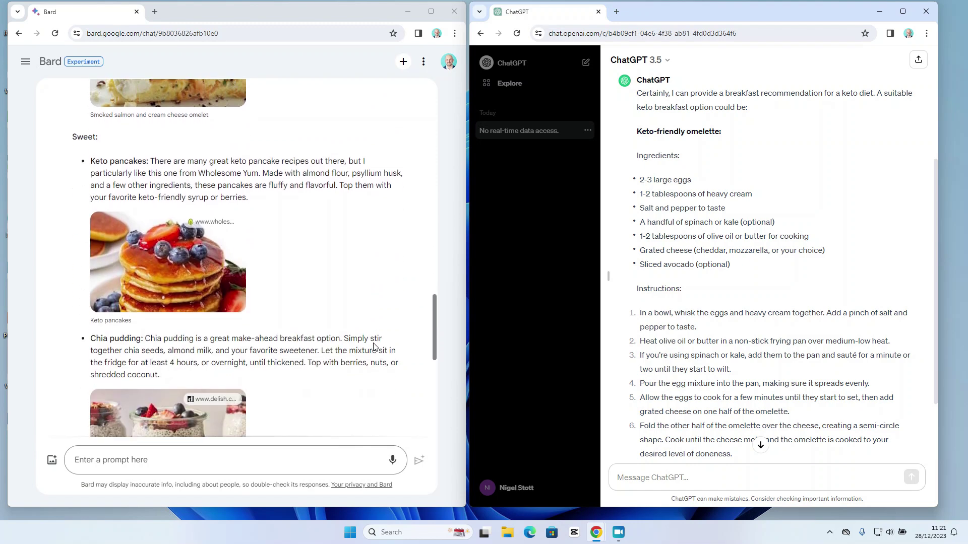
pyautogui.scroll(-6, 373, 347)
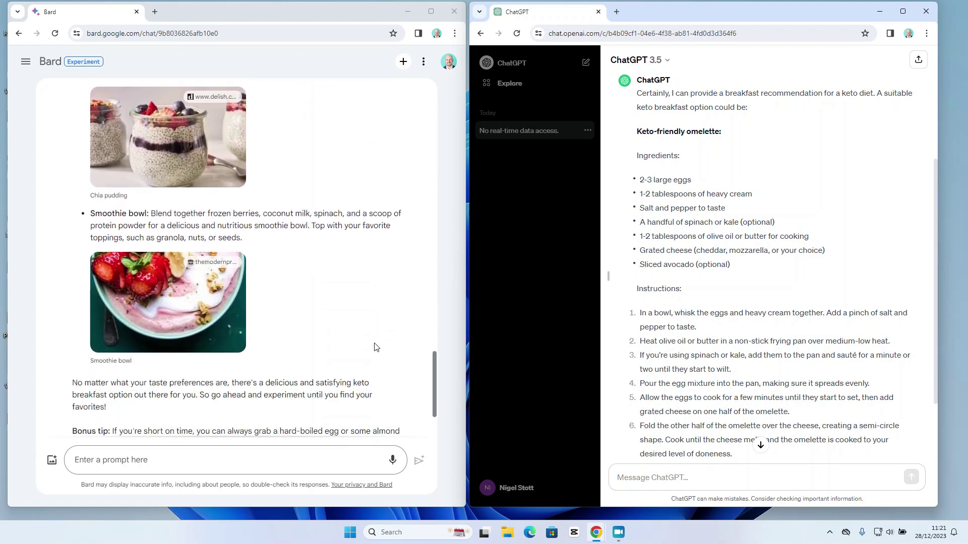
pyautogui.scroll(-2, 375, 347)
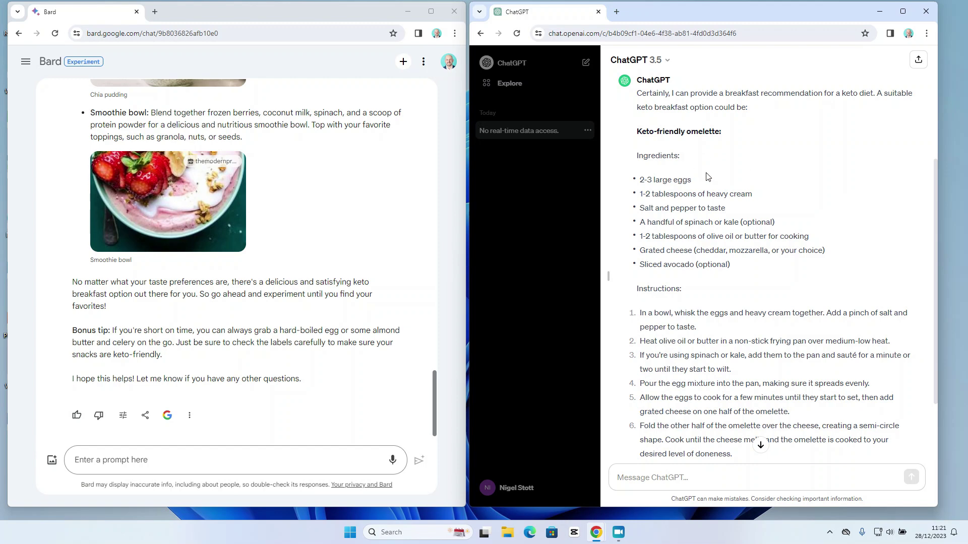
pyautogui.scroll(-2, 715, 185)
pyautogui.scroll(-2, 715, 184)
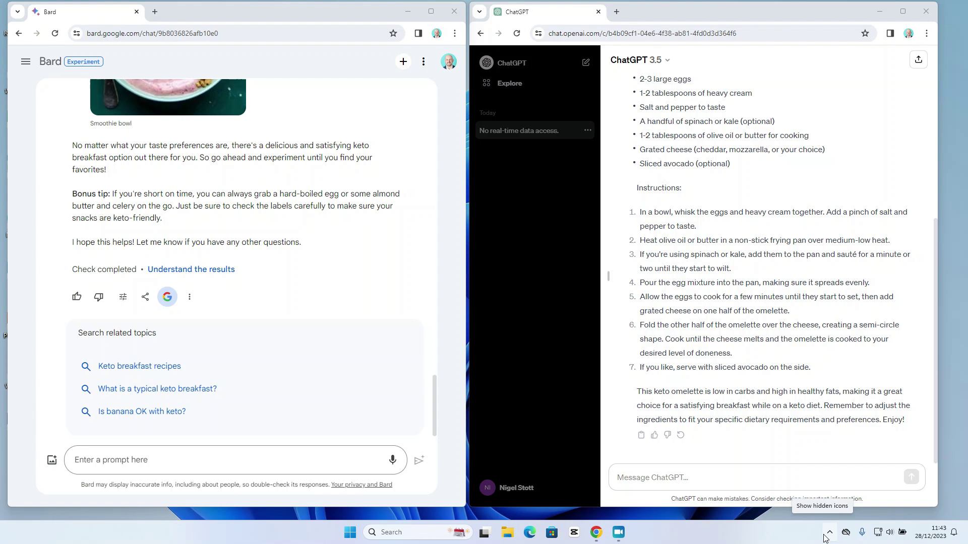
# Paste the polite-but-firm follow-up email request into both Bard and ChatGPT, sending it to Bard.
pyautogui.click(117, 466)
pyautogui.write('I am a senior manager in a law firm, please write an email to one of the directors, asking them to respond to the email about a meeting I sent them last week. The tone must by polite and professional but firm.')
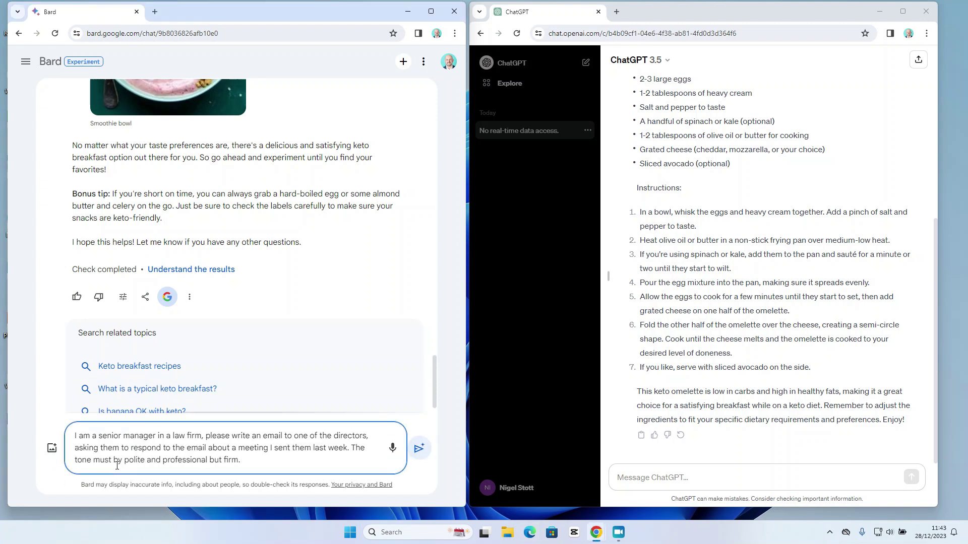
pyautogui.click(692, 479)
pyautogui.write('I am a senior manager in a law firm, please write an email to one of the directors, asking them to respond to the email about a meeting I sent them last week. The tone must by polite and professional but firm.')
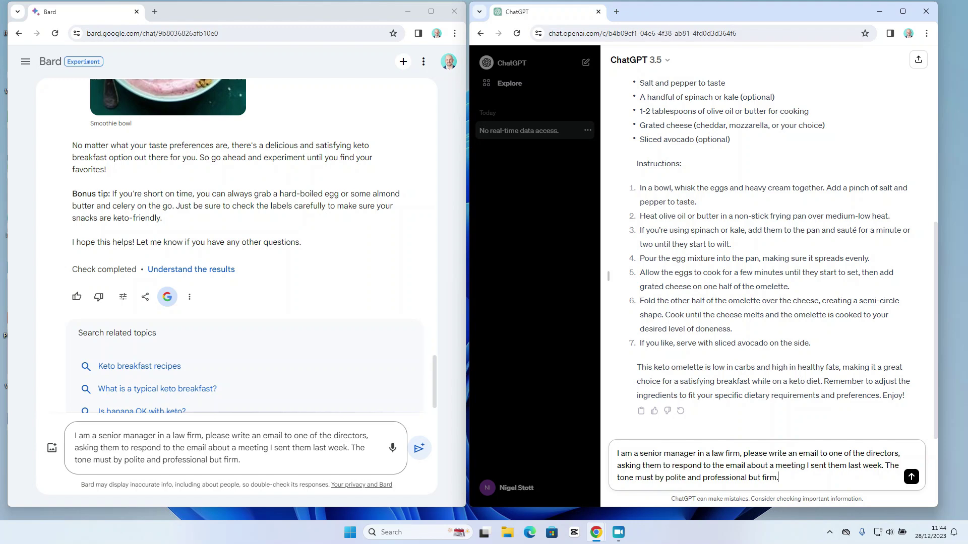
pyautogui.click(419, 448)
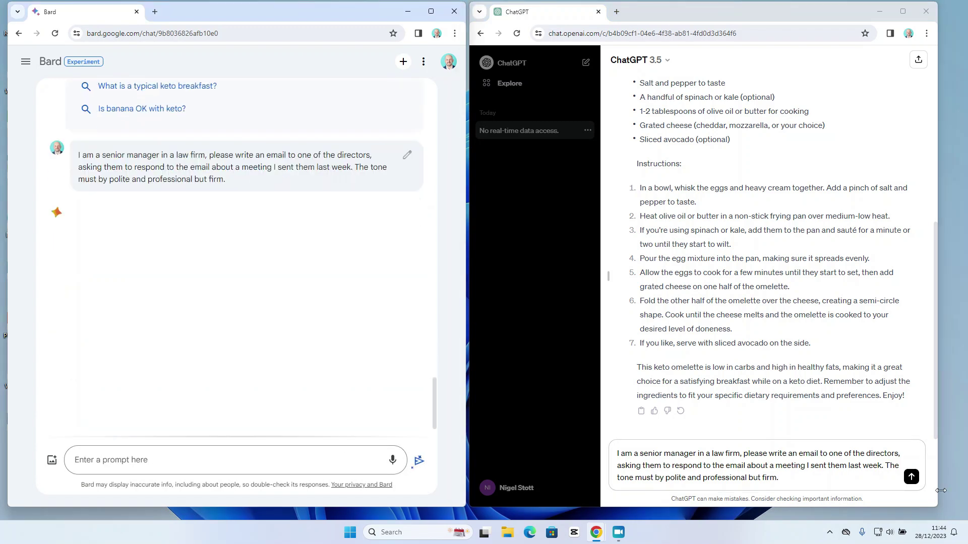
# Send the email request to ChatGPT and scroll through both follow-up email drafts.
pyautogui.click(911, 477)
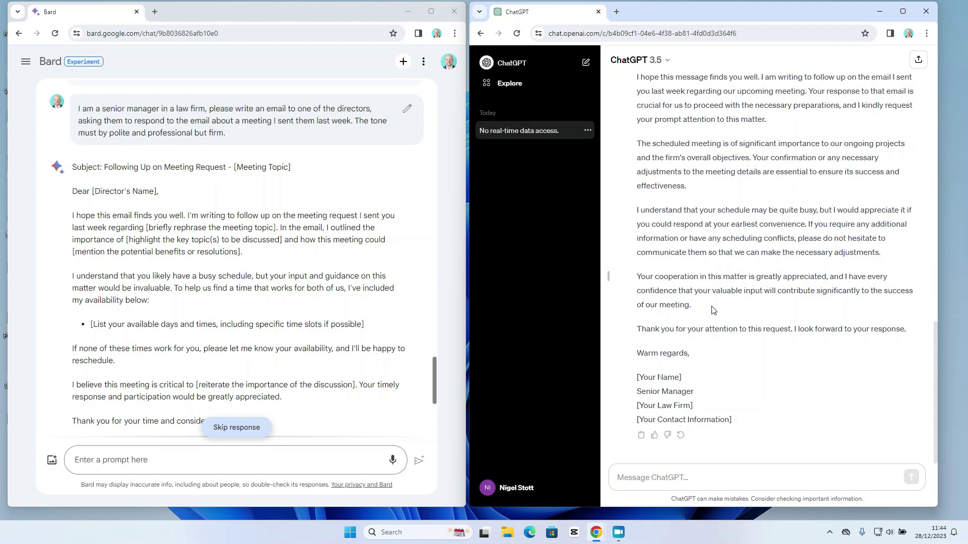
pyautogui.scroll(-3, 292, 353)
pyautogui.scroll(3, 296, 351)
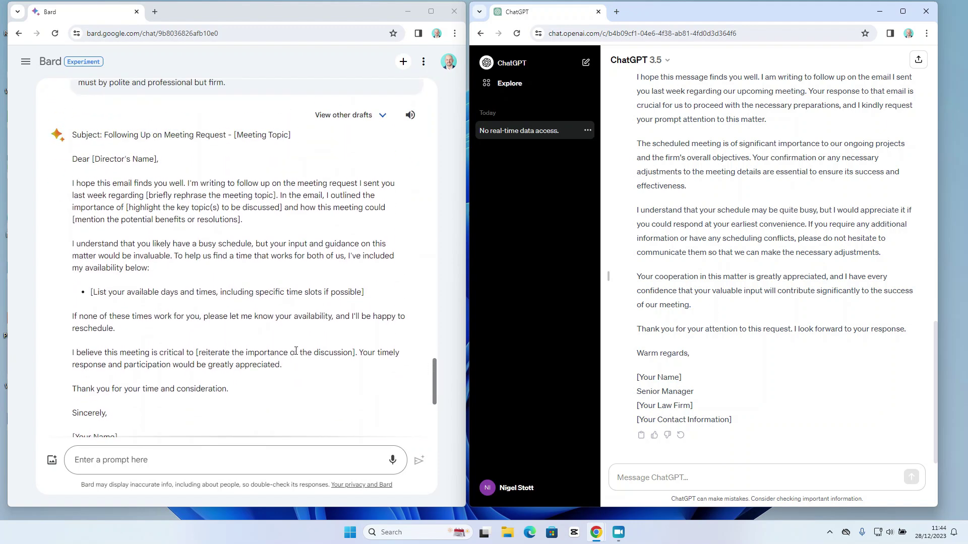
pyautogui.scroll(1, 295, 350)
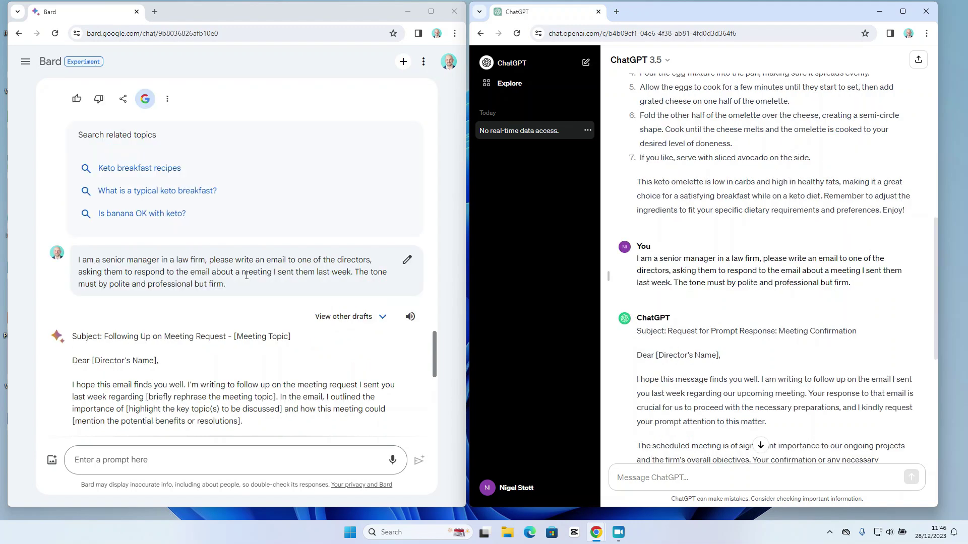
pyautogui.scroll(-1, 246, 275)
pyautogui.scroll(-2, 247, 277)
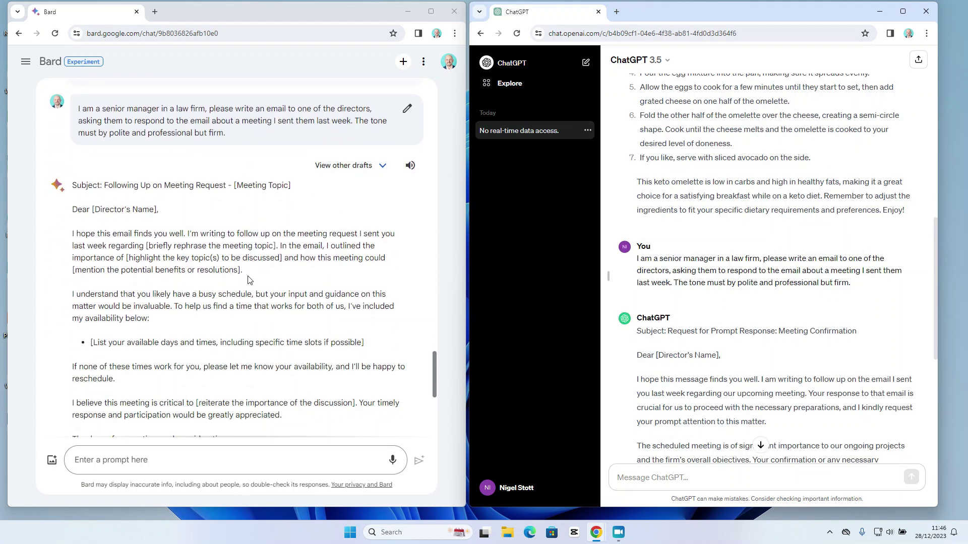
pyautogui.scroll(-1, 249, 277)
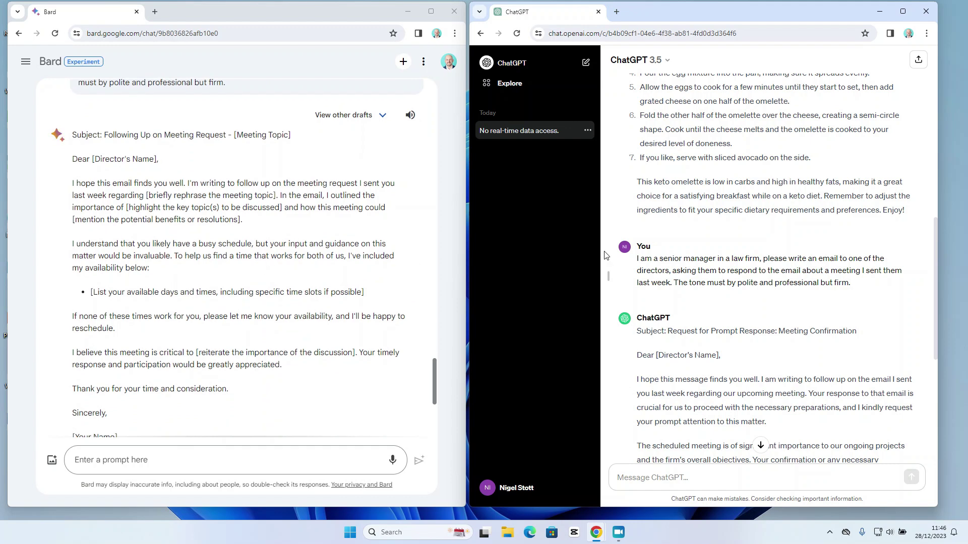
pyautogui.scroll(-4, 865, 303)
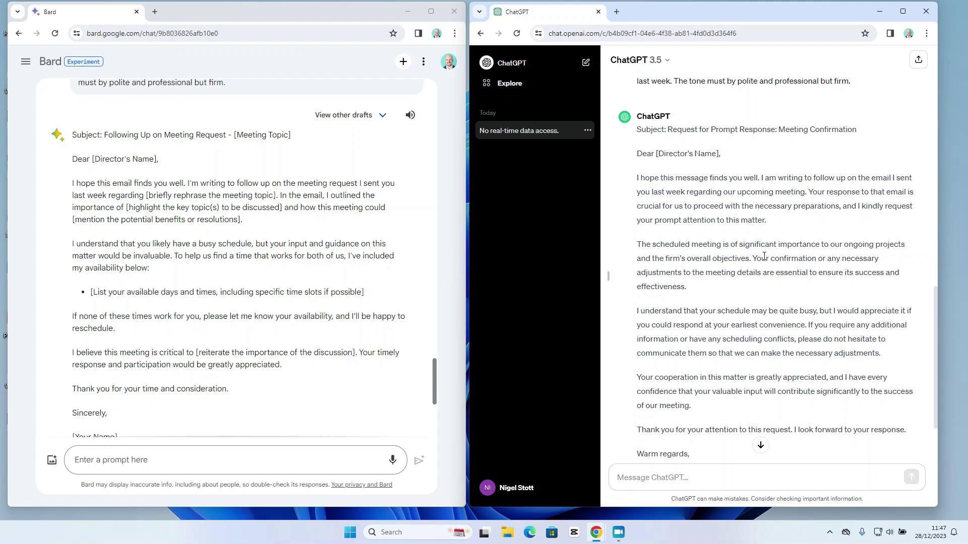
pyautogui.scroll(-1, 765, 321)
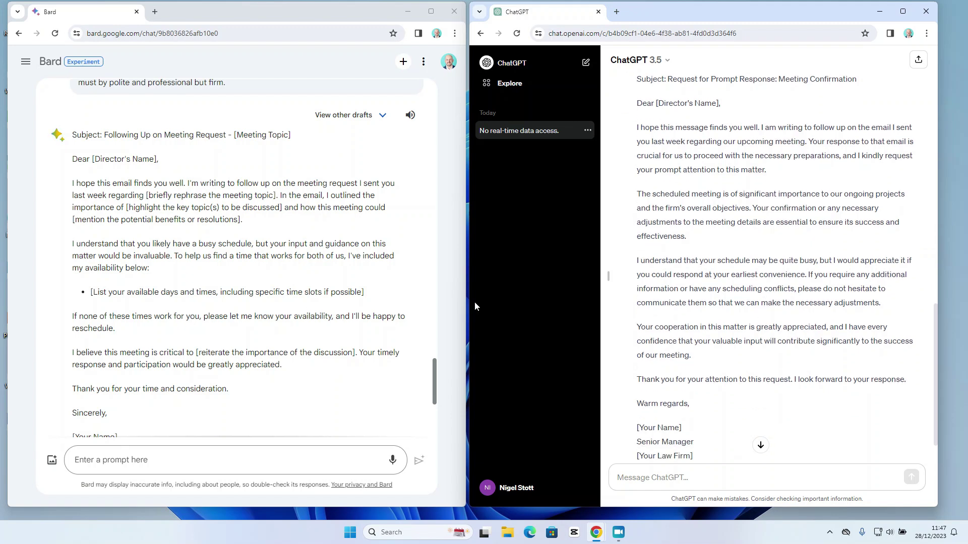
pyautogui.scroll(-1, 312, 260)
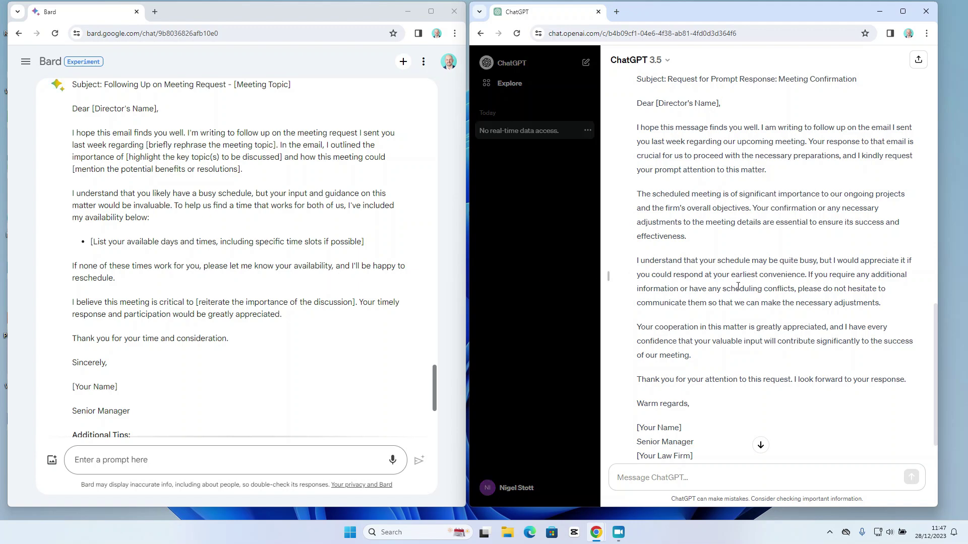
pyautogui.scroll(-1, 739, 286)
pyautogui.scroll(-1, 359, 298)
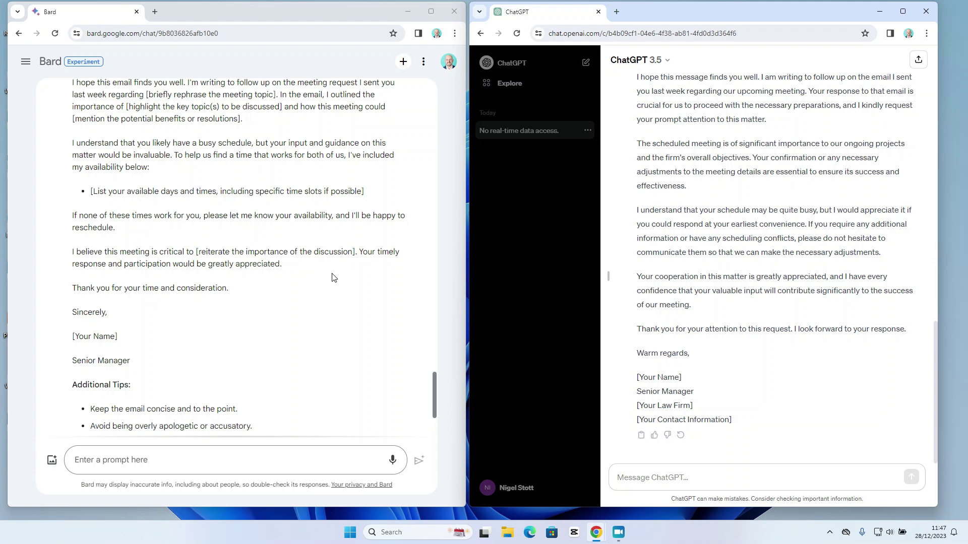
pyautogui.scroll(-1, 328, 272)
pyautogui.scroll(1, 328, 273)
pyautogui.scroll(1, 151, 338)
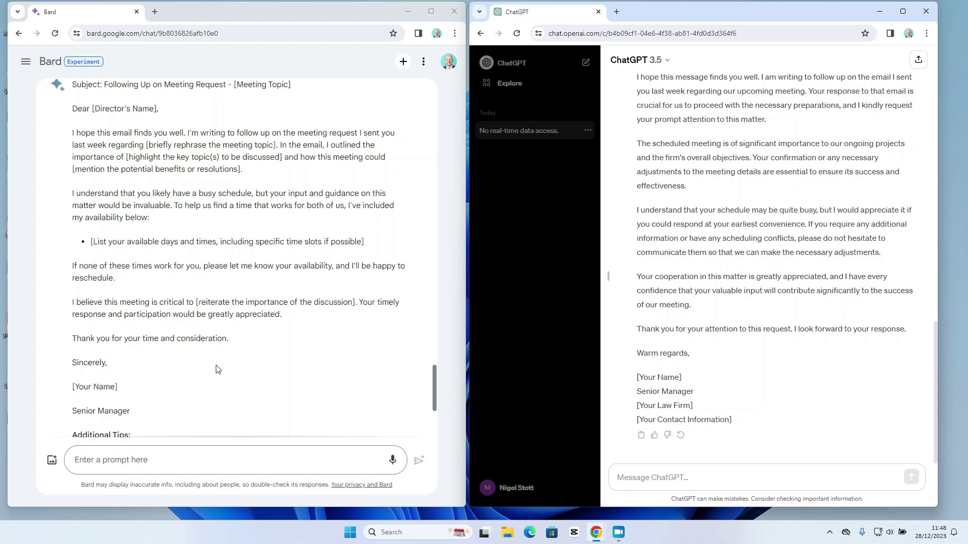
pyautogui.scroll(-3, 214, 366)
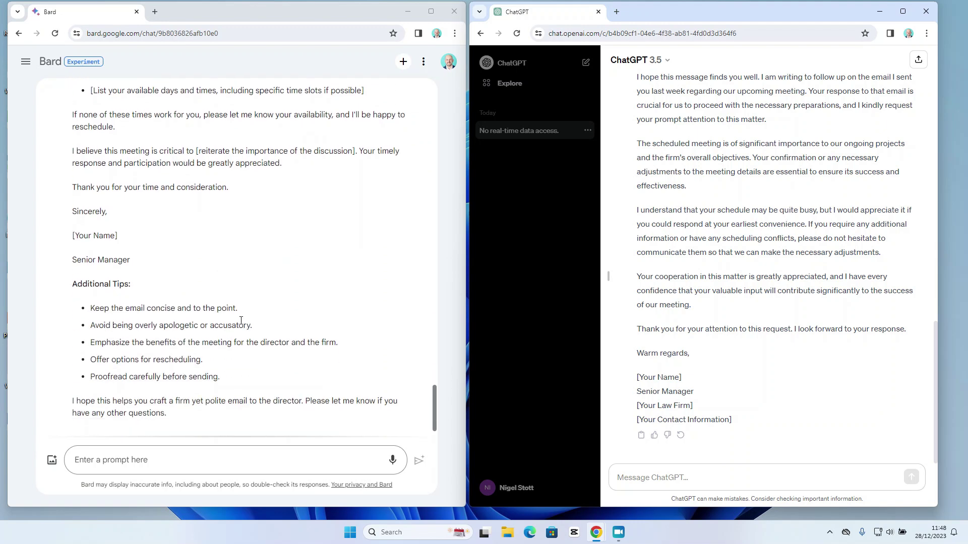